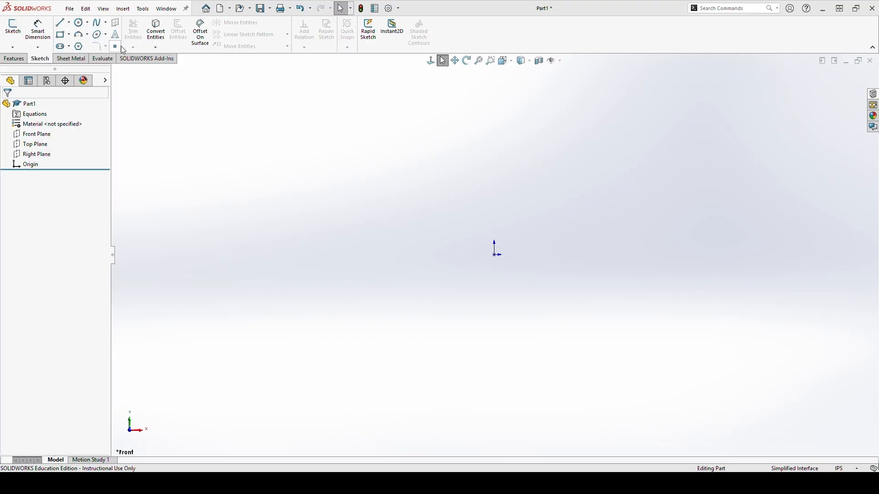
Load the SOLIDWORKS Toolbox add-in, then display the Toolbox toolbar and dock it beside the graphics area
left_click(131, 59)
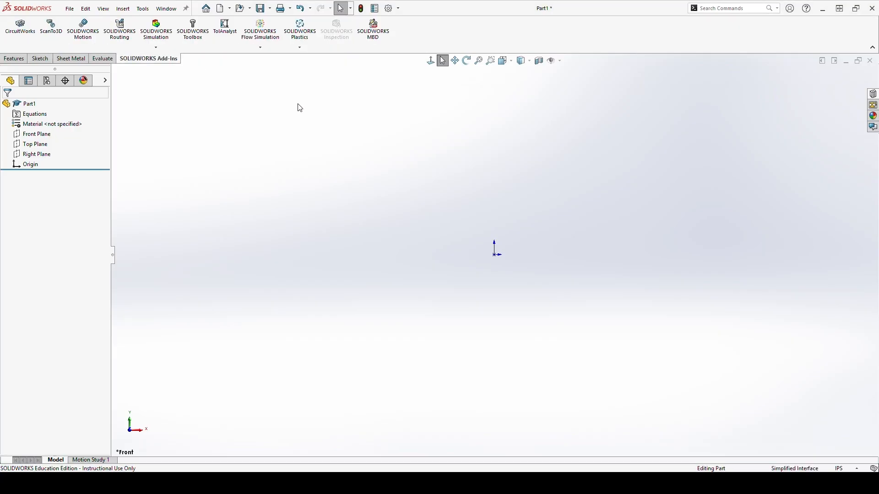
left_click(202, 45)
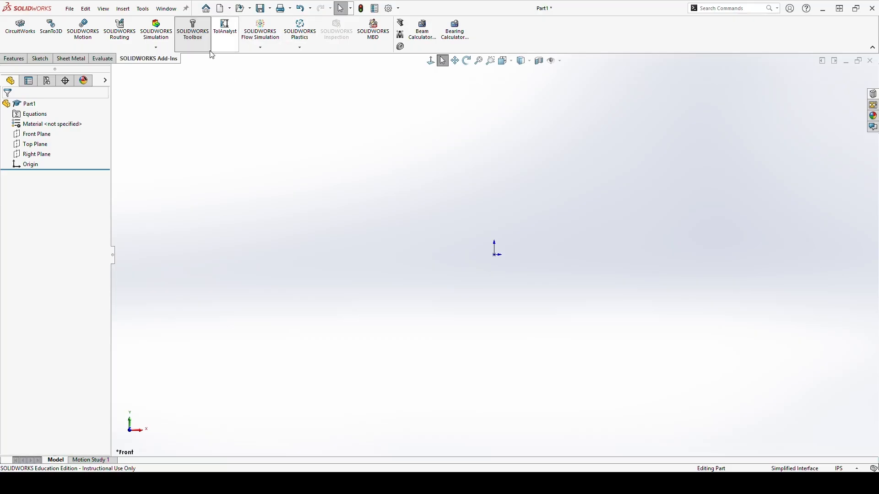
right_click(165, 60)
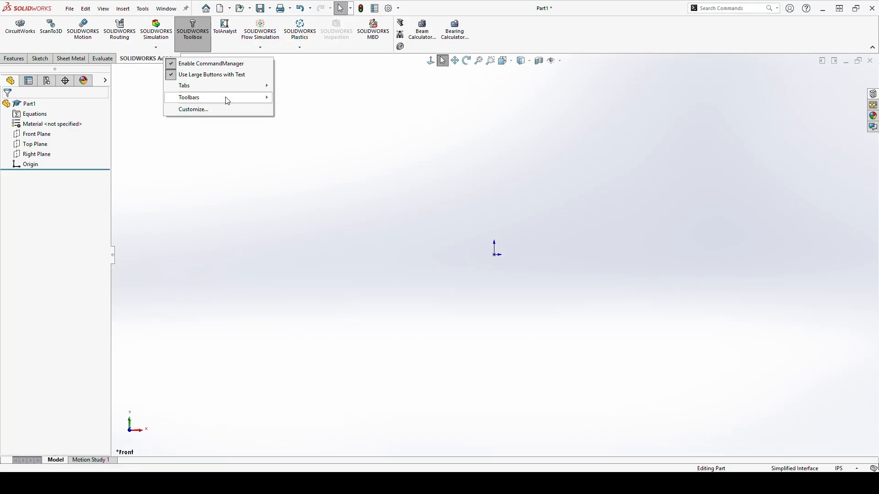
mouse_move(237, 99)
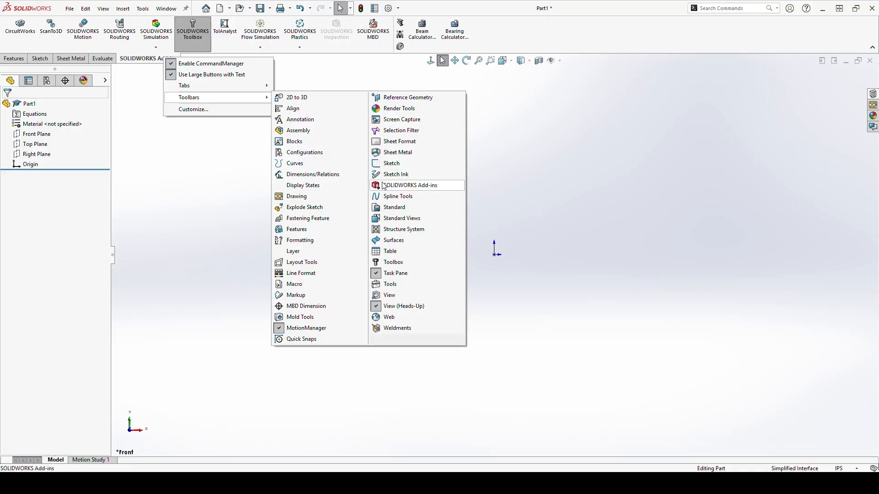
left_click(394, 262)
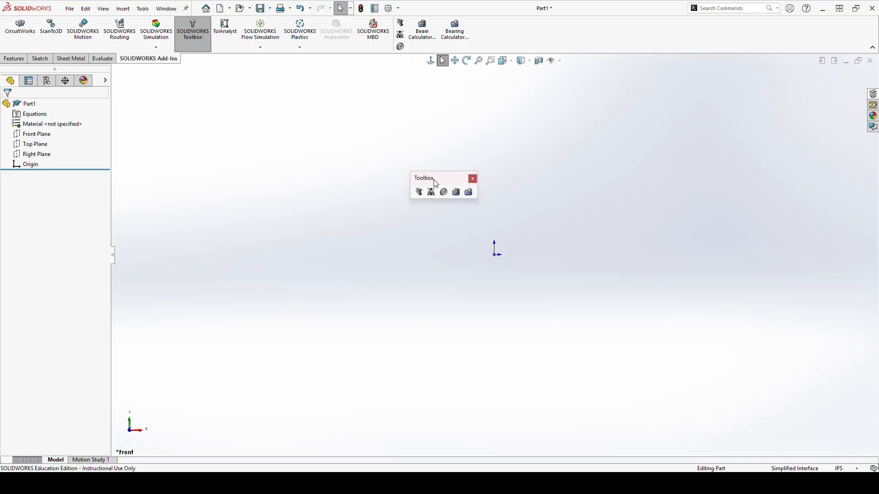
left_click_drag(436, 184, 874, 64)
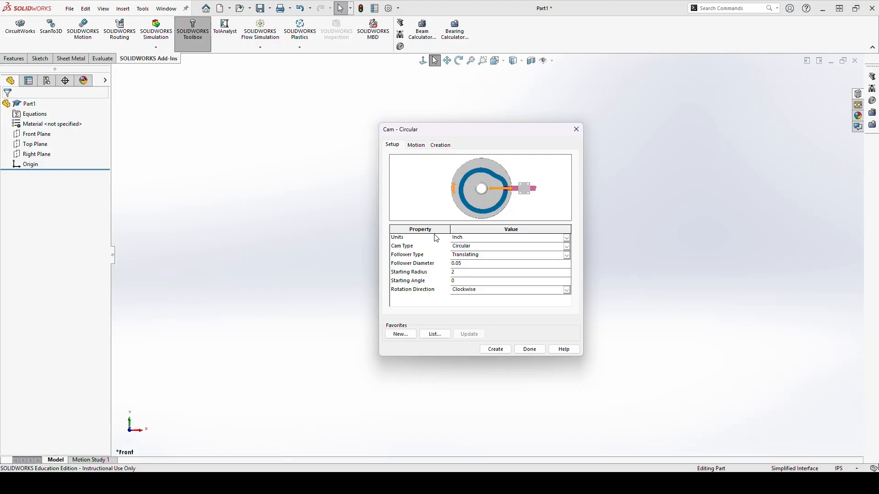
Try the Linear cam type in the cam setup and return to Circular
left_click(496, 248)
left_click(511, 259)
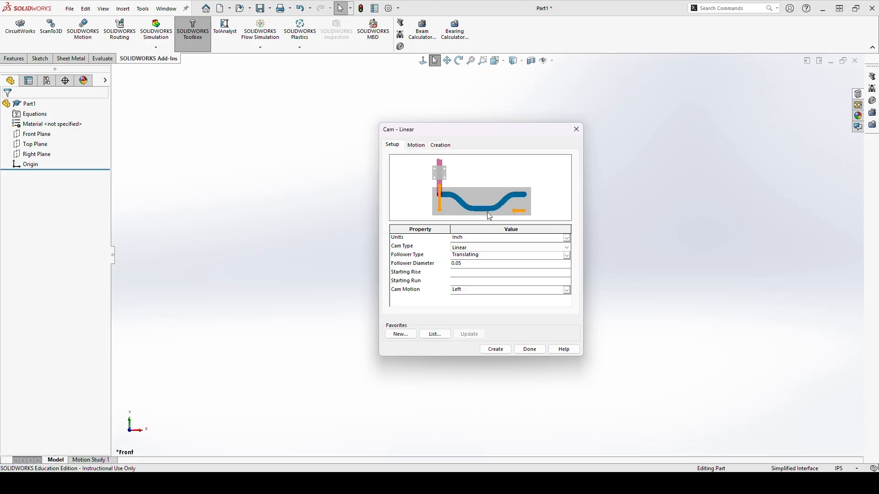
left_click(524, 247)
left_click(509, 247)
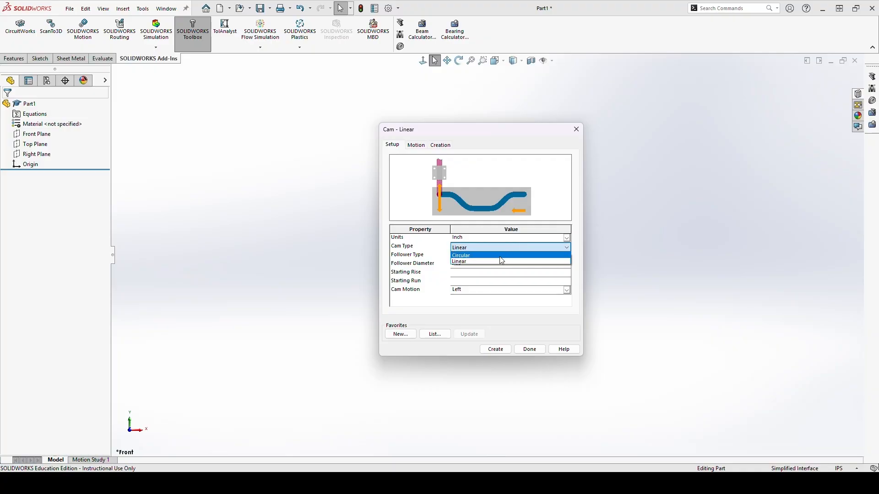
left_click(500, 255)
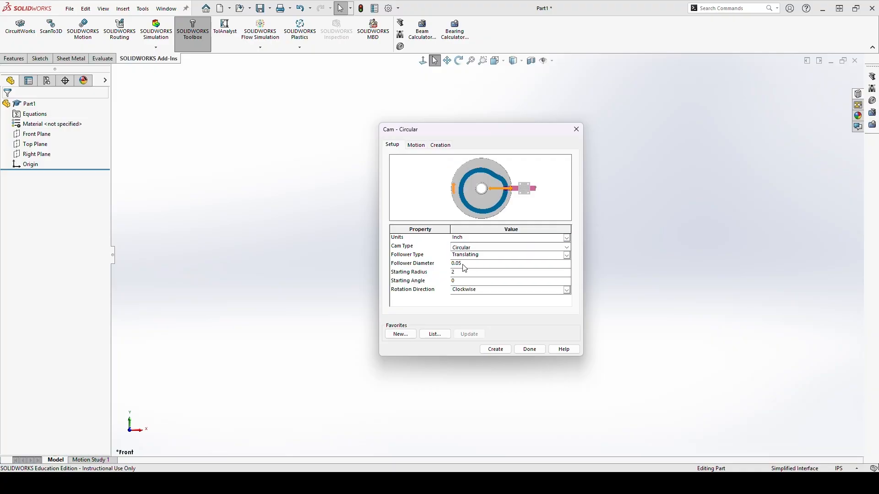
Try the Swing Right and Offset Left follower types and return to Translating
left_click(476, 255)
left_click(476, 255)
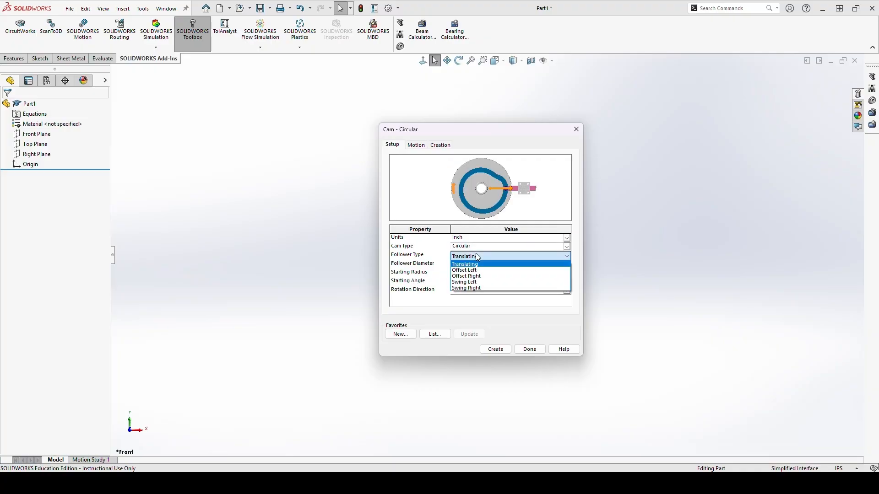
left_click(486, 289)
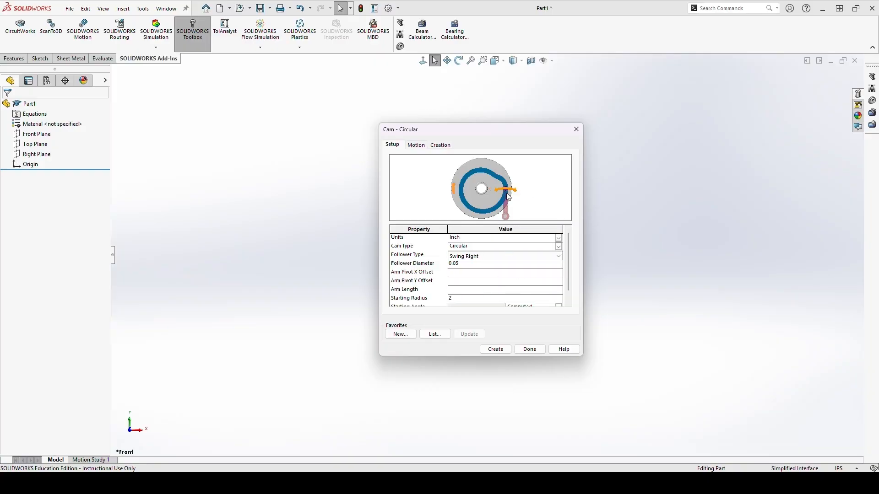
left_click(531, 256)
left_click(531, 255)
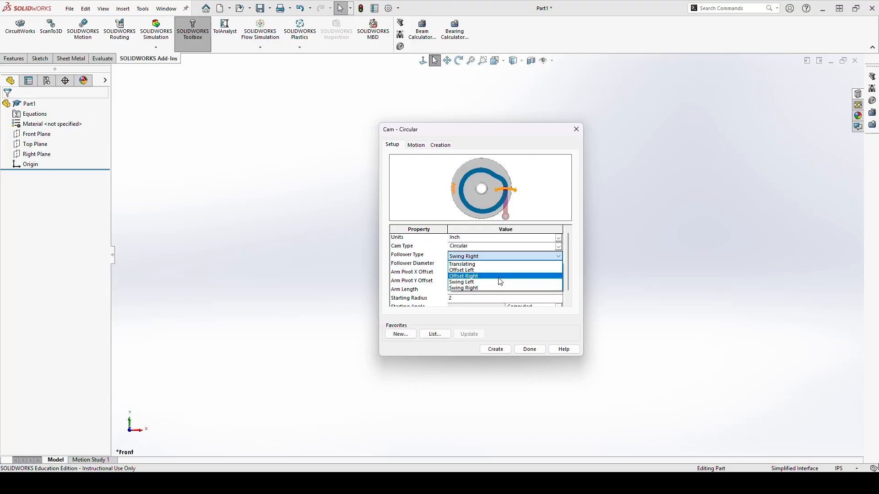
left_click(500, 270)
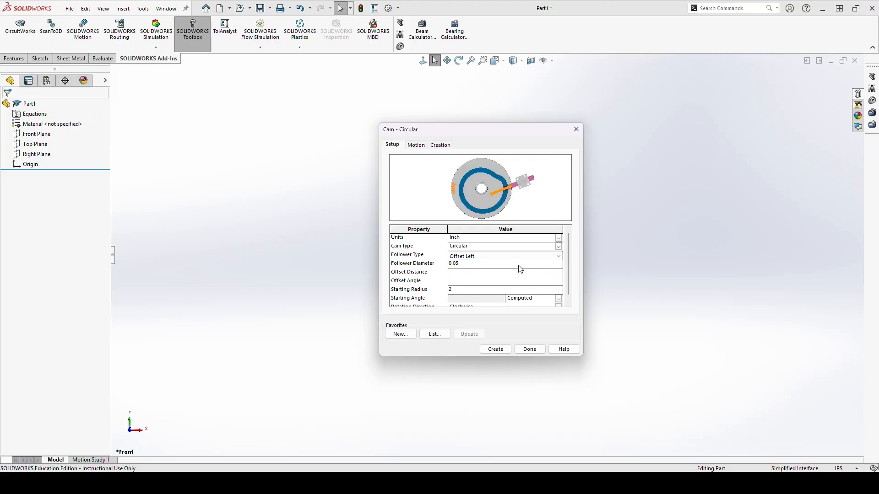
left_click(516, 255)
left_click(516, 255)
left_click(514, 264)
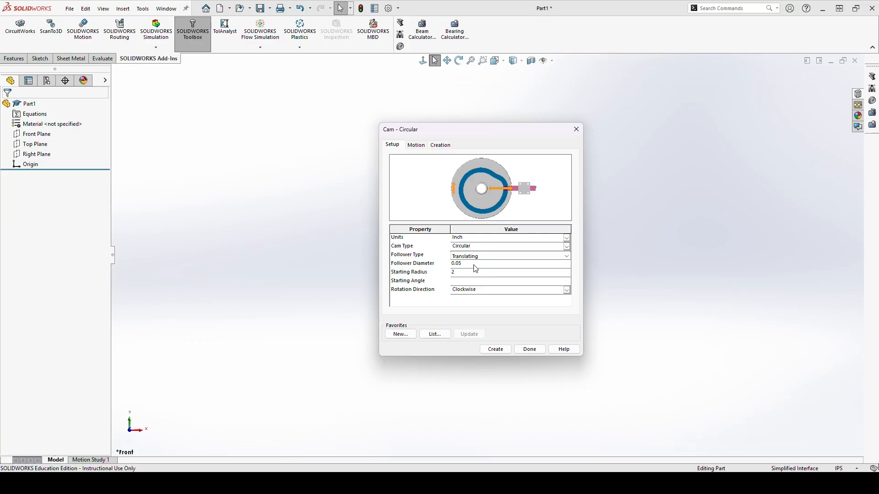
Set the circular cam's starting angle to 0 and display its creation settings
left_click(475, 265)
left_click(473, 272)
left_click(472, 282)
type("0")
left_click(473, 281)
left_click(441, 146)
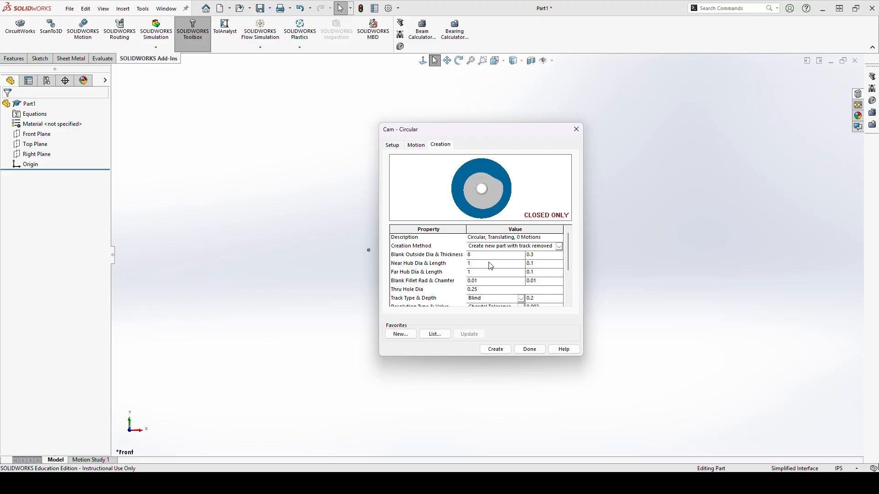
mouse_move(385, 233)
left_mouse_down()
mouse_move(374, 268)
mouse_move(377, 315)
left_mouse_up()
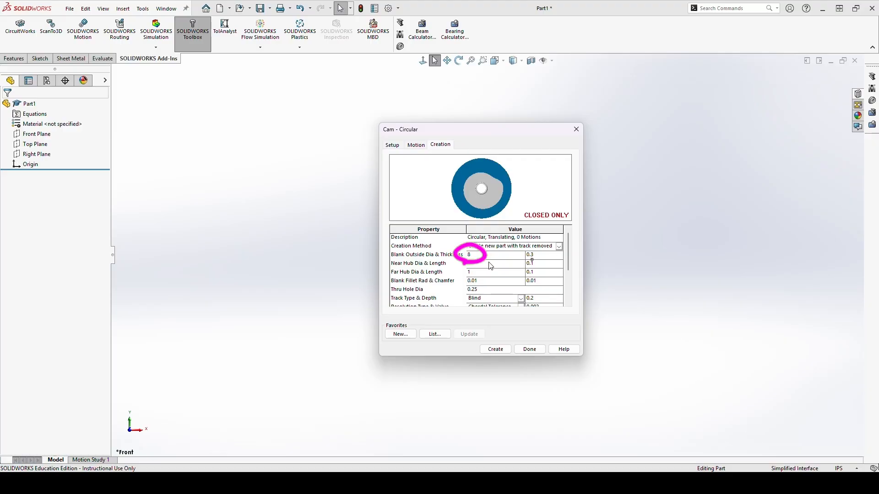
mouse_move(522, 258)
left_mouse_down()
mouse_move(533, 245)
mouse_move(520, 259)
left_mouse_up()
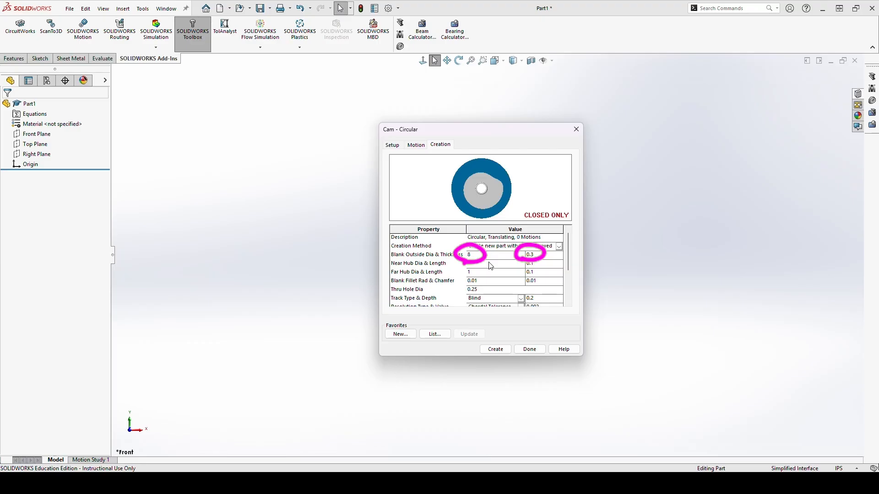
key("ctrl+z")
key("ctrl+z")
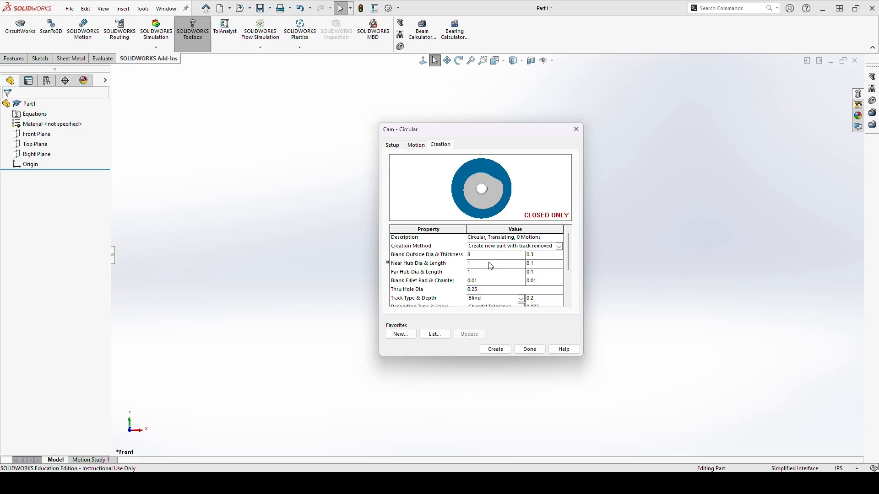
left_click_drag(386, 260, 387, 276)
mouse_move(612, 159)
left_mouse_down()
mouse_move(613, 198)
mouse_move(615, 157)
mouse_move(628, 158)
mouse_move(627, 206)
left_mouse_up()
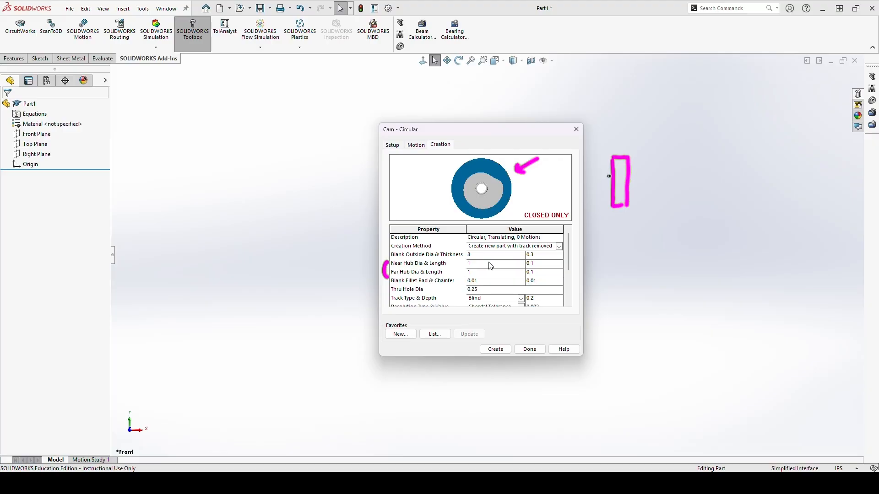
mouse_move(613, 180)
left_mouse_down()
mouse_move(628, 177)
mouse_move(625, 186)
mouse_move(601, 173)
mouse_move(601, 195)
mouse_move(639, 179)
mouse_move(628, 200)
left_mouse_up()
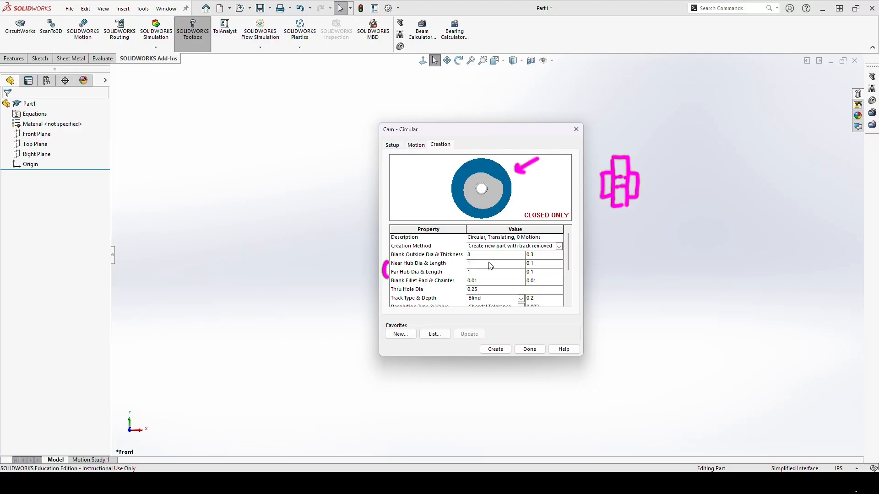
key("ctrl+z")
key("ctrl+z")
key("ctrl+z")
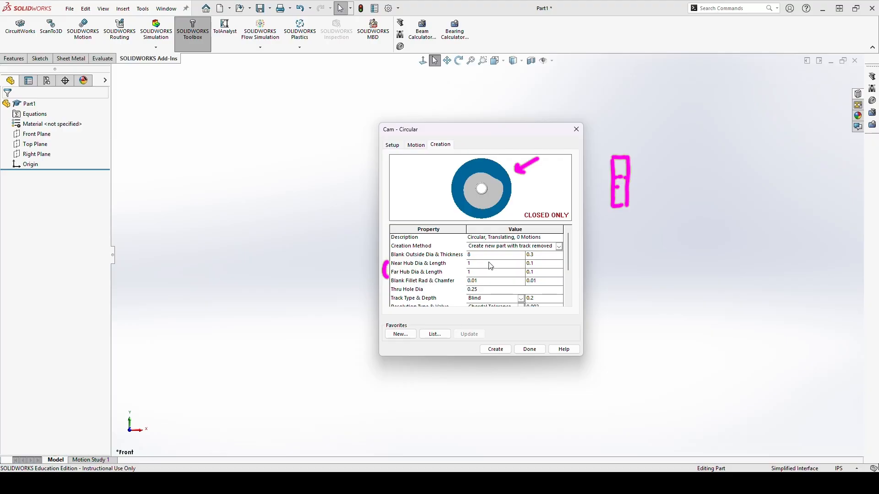
key("ctrl+z")
key("ctrl+z")
key("ctrl+z")
key("ctrl+z")
key("ctrl+z")
key("ctrl+z")
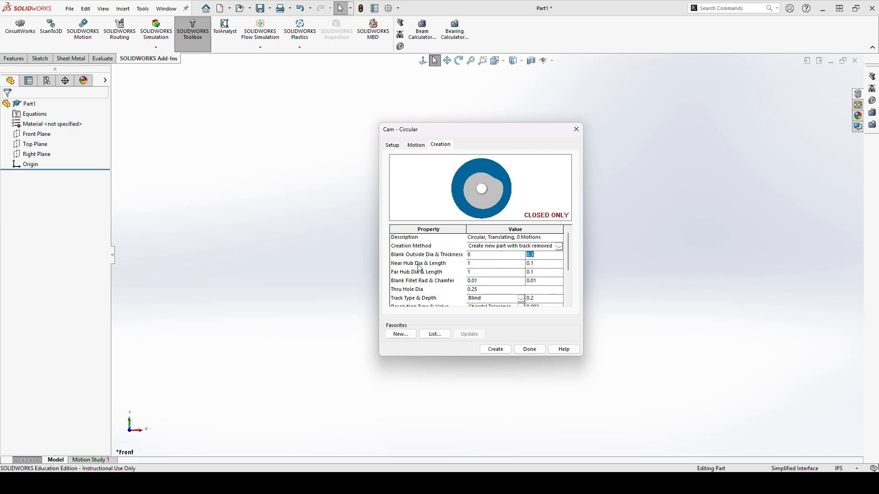
Change the cam's track type to Thru in the creation settings
left_click(488, 290)
scroll(567, 275, "down", 2)
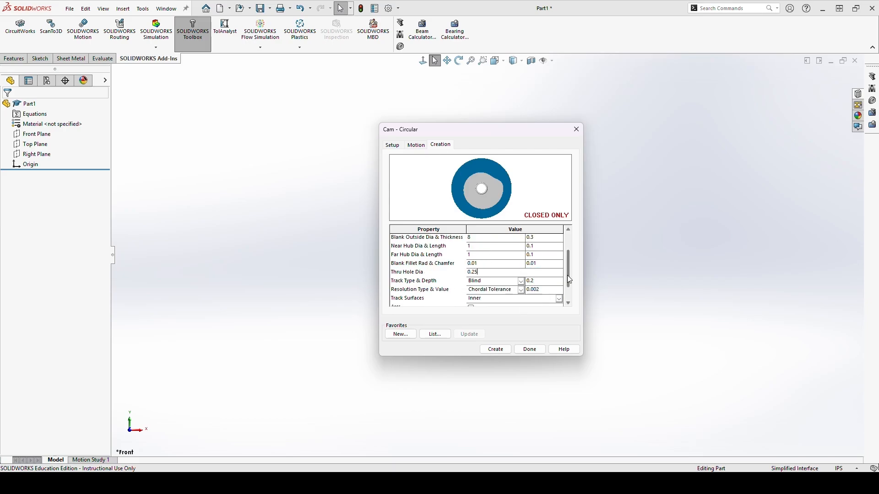
left_click(521, 272)
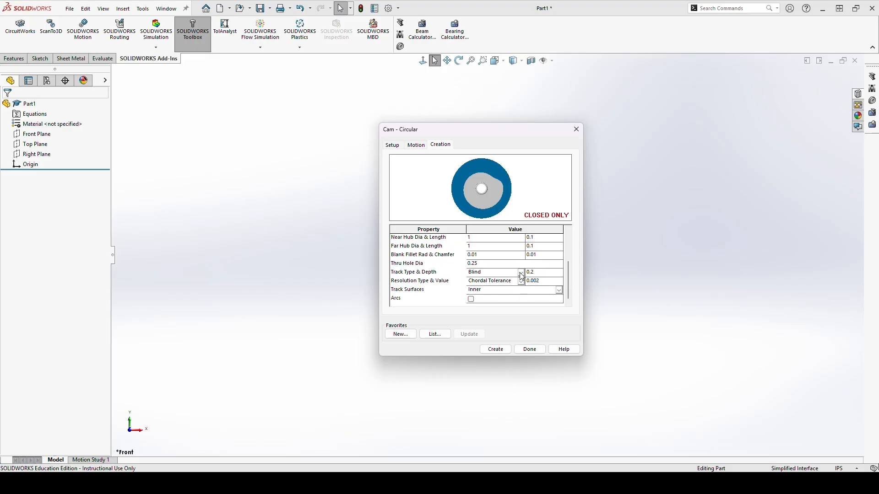
left_click(496, 284)
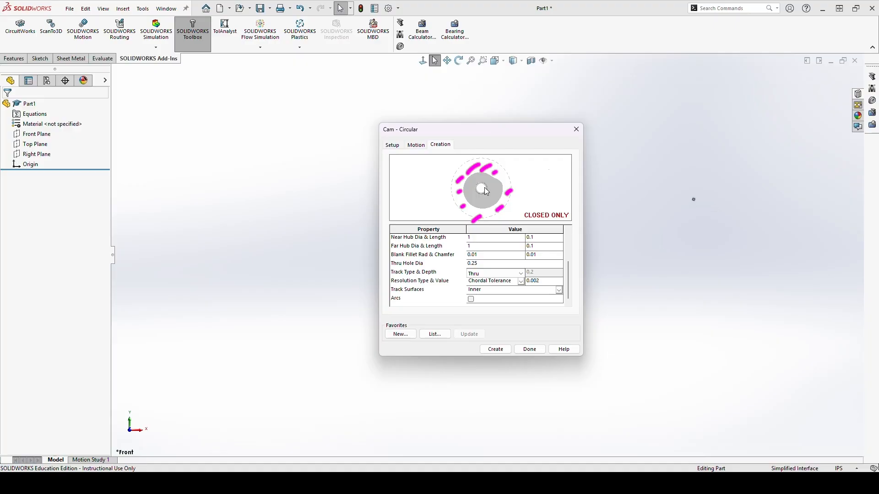
mouse_move(656, 193)
left_mouse_down()
mouse_move(654, 208)
mouse_move(663, 179)
mouse_move(667, 224)
left_mouse_up()
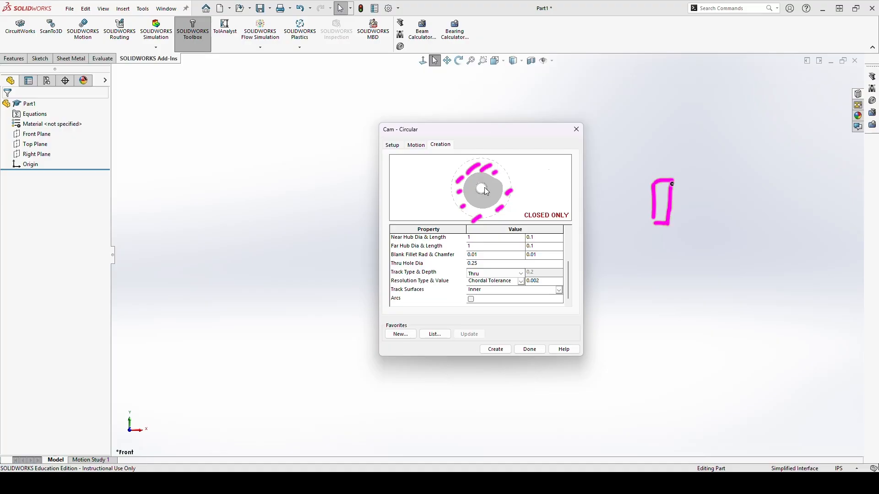
mouse_move(673, 159)
left_mouse_down()
mouse_move(671, 182)
mouse_move(672, 160)
mouse_move(689, 157)
mouse_move(681, 239)
mouse_move(669, 235)
mouse_move(681, 242)
left_mouse_up()
mouse_move(648, 169)
left_mouse_down()
mouse_move(673, 166)
mouse_move(660, 173)
left_mouse_up()
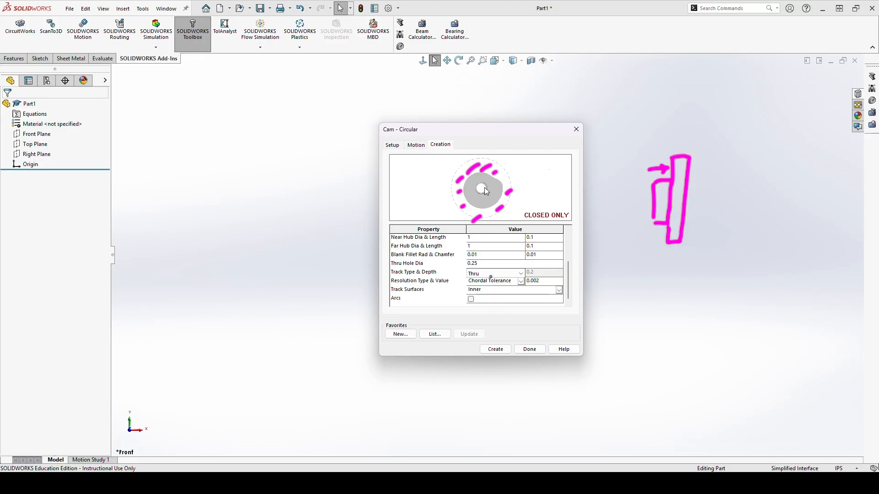
left_click_drag(492, 272, 486, 275)
left_click_drag(669, 180, 685, 179)
left_click_drag(667, 224, 681, 223)
mouse_move(672, 166)
left_mouse_down()
mouse_move(668, 173)
mouse_move(695, 164)
left_mouse_up()
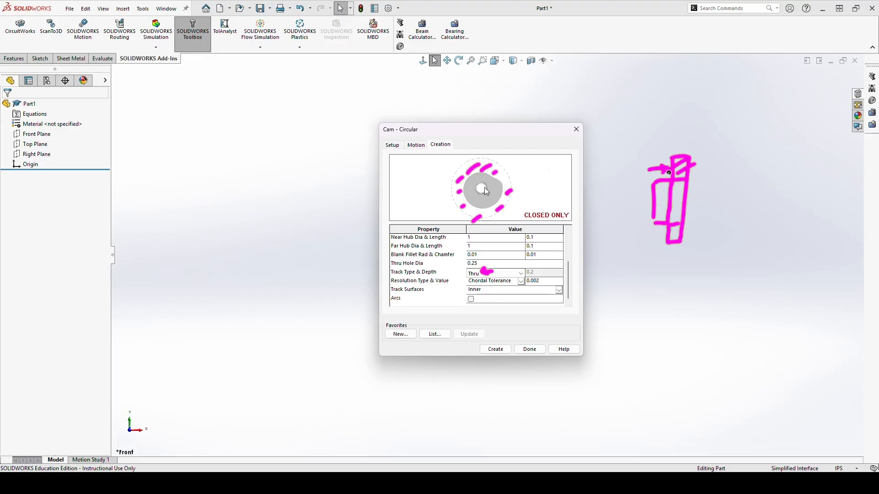
mouse_move(656, 144)
left_mouse_down()
mouse_move(654, 155)
mouse_move(669, 151)
left_mouse_up()
left_click_drag(662, 148, 677, 155)
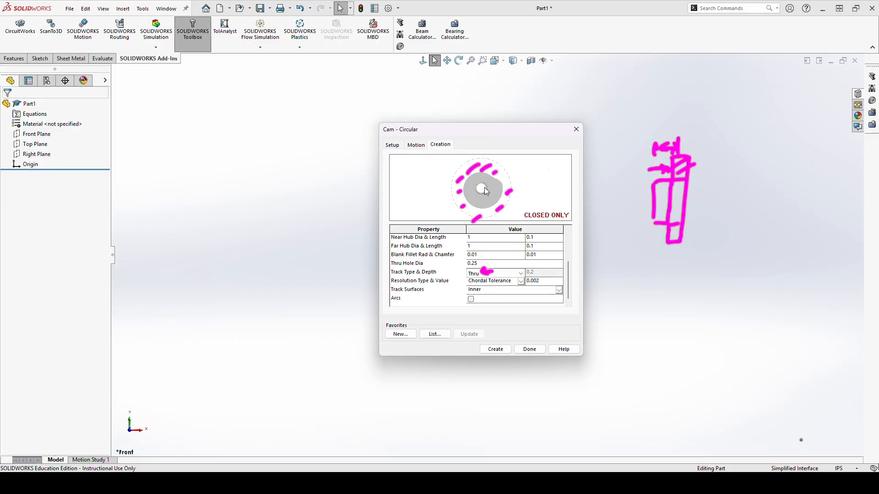
key("ctrl+z")
key("ctrl+z")
key("ctrl+z")
key("ctrl+z")
key("ctrl+z")
key("ctrl+z")
key("ctrl+z")
key("ctrl+z")
key("ctrl+z")
key("ctrl+z")
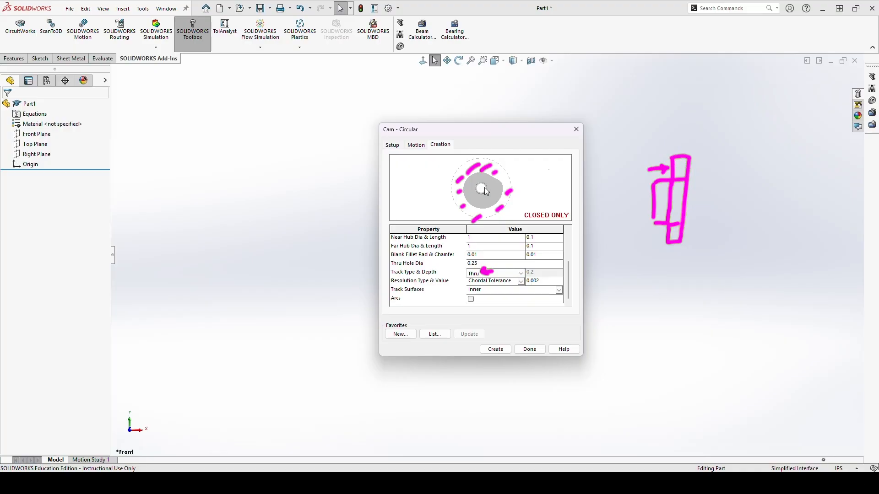
key("ctrl+z")
key("ctrl+z")
key("ctrl+z")
key("ctrl+z")
key("ctrl+z")
key("ctrl+z")
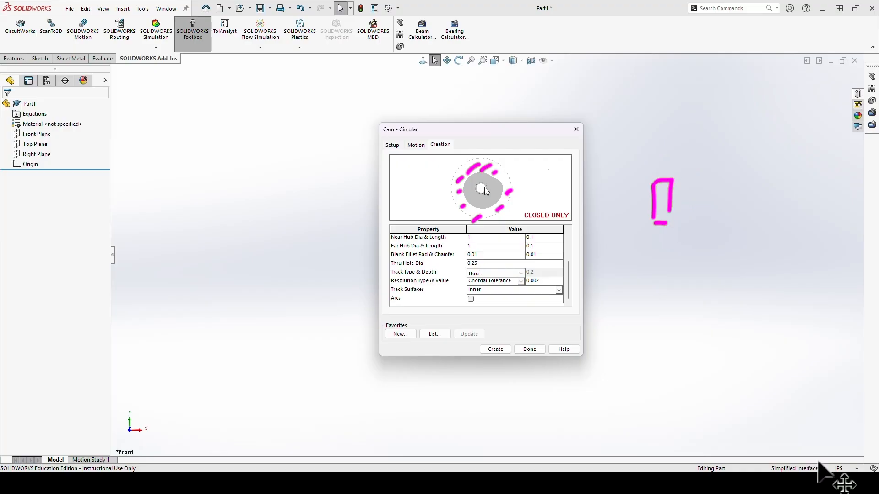
key("ctrl+z")
key("ctrl+z")
key("ctrl+z")
key("ctrl+z")
key("ctrl+z")
key("ctrl+z")
key("ctrl+z")
key("ctrl+z")
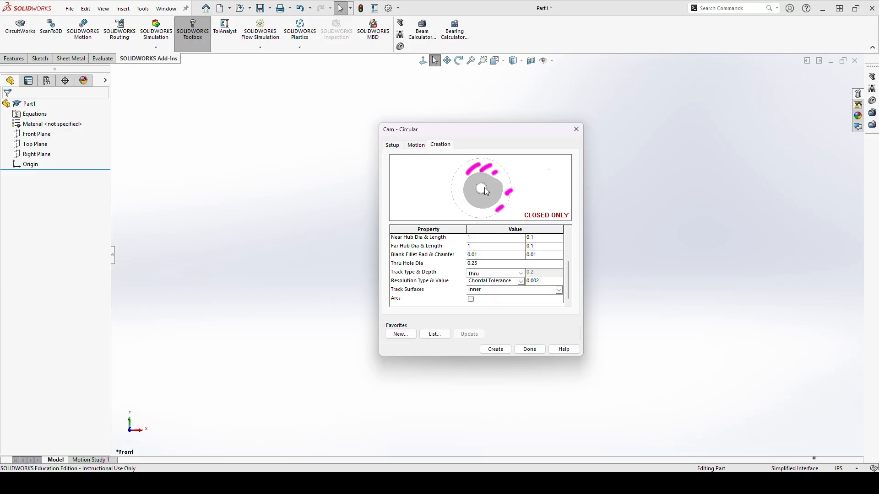
key("ctrl+z")
key("ctrl+z")
key("ctrl+z")
key("ctrl+z")
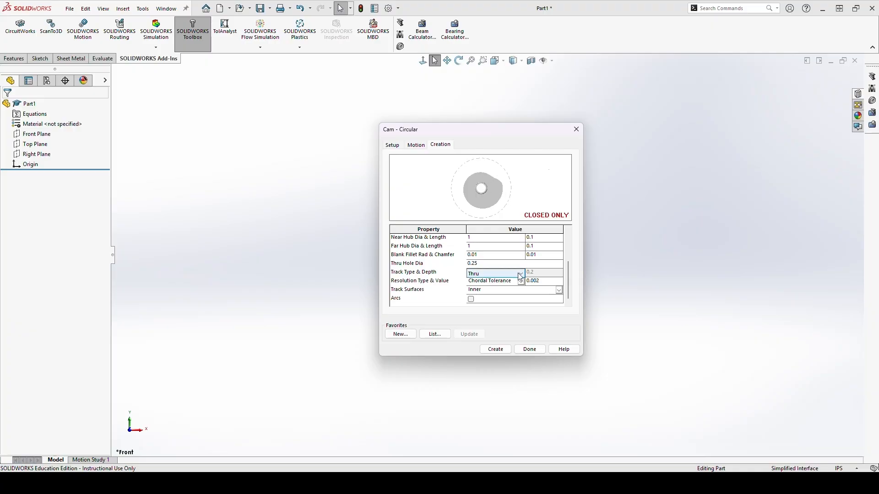
Set the cam's track type back to Blind
left_click(503, 273)
left_click(506, 285)
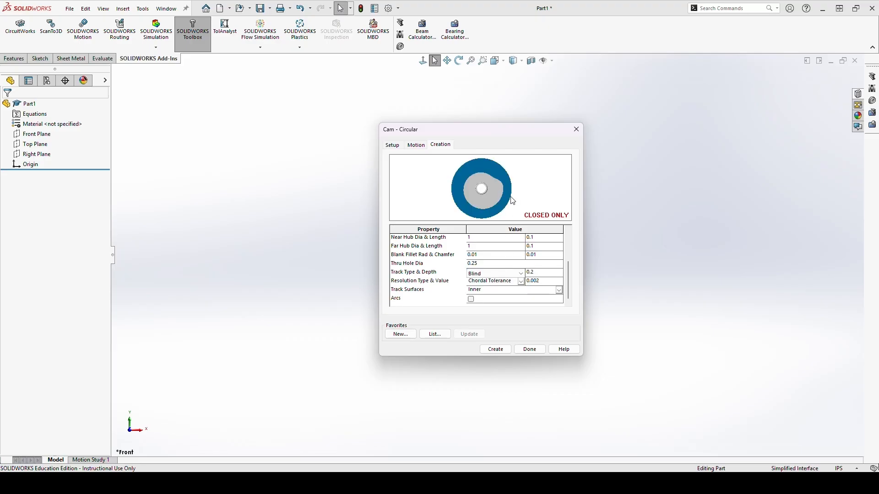
Keep Chordal Tolerance as the resolution type and try the Outer and Both track surfaces before returning to Inner
left_click(519, 282)
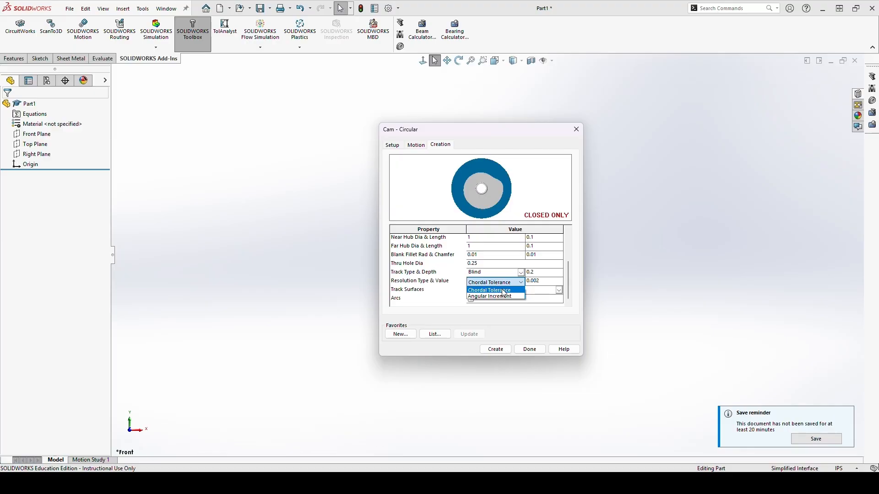
left_click(503, 293)
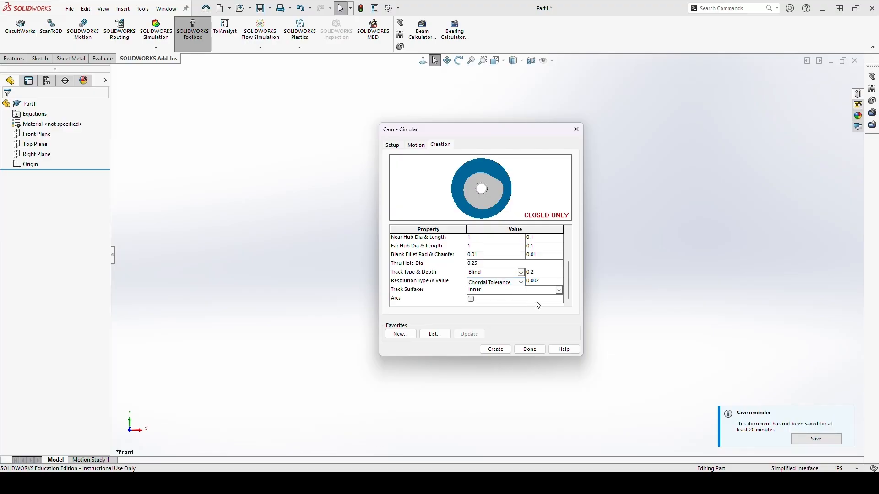
left_click(527, 290)
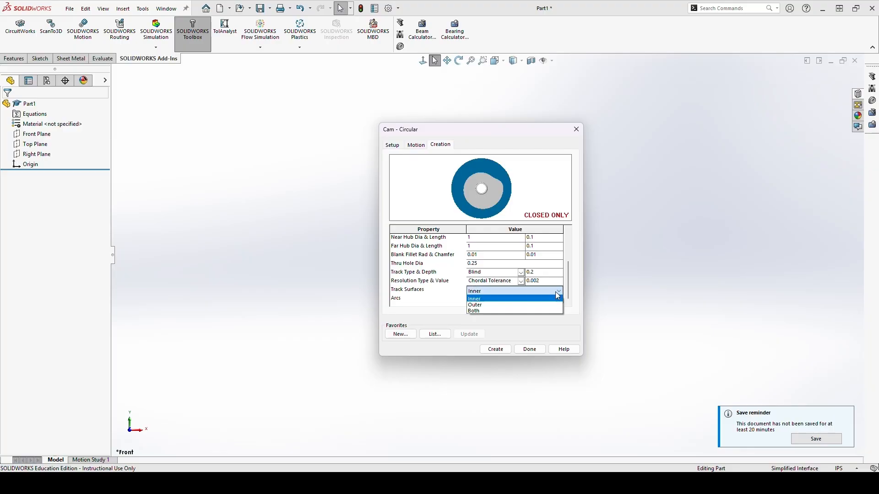
left_click(526, 304)
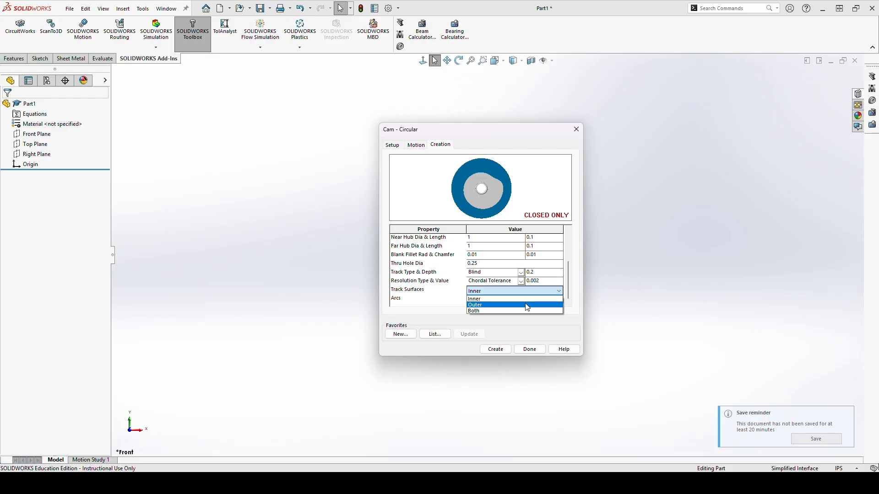
left_click(528, 305)
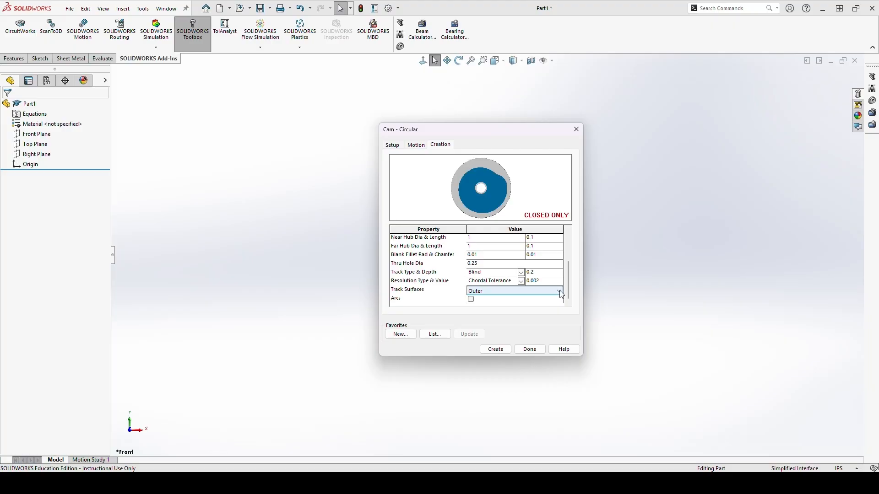
left_click(559, 292)
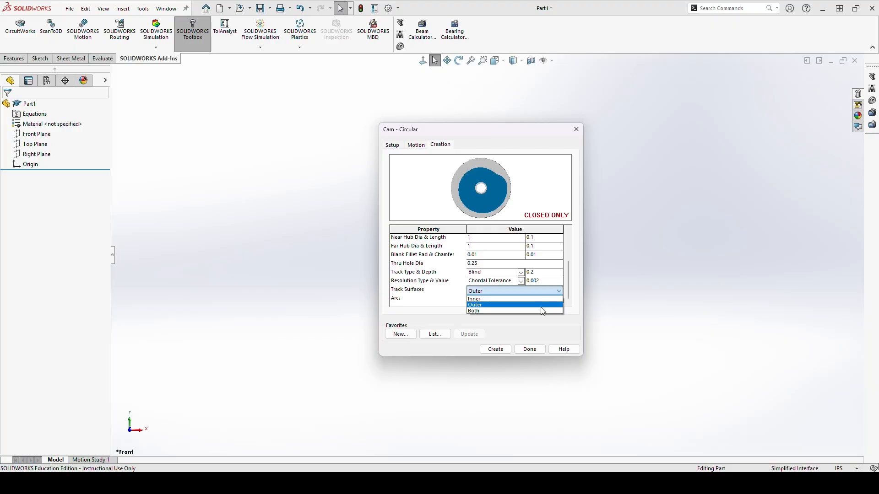
left_click(542, 310)
left_click(560, 291)
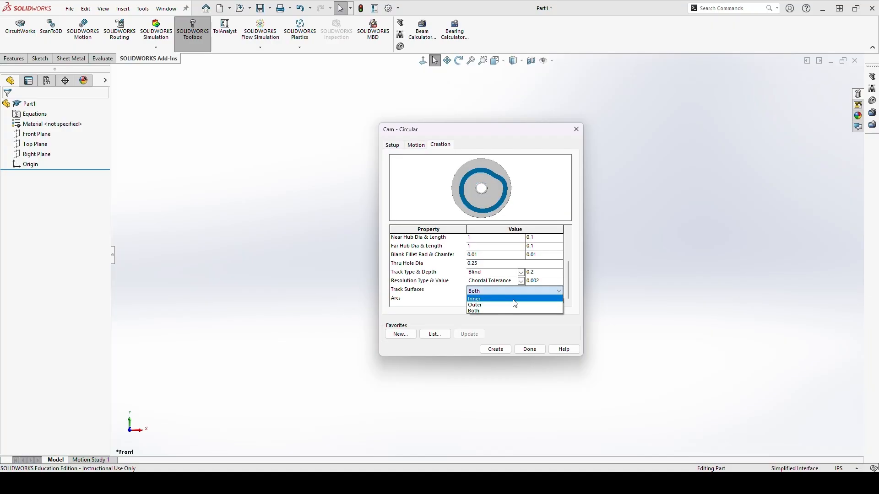
left_click(490, 300)
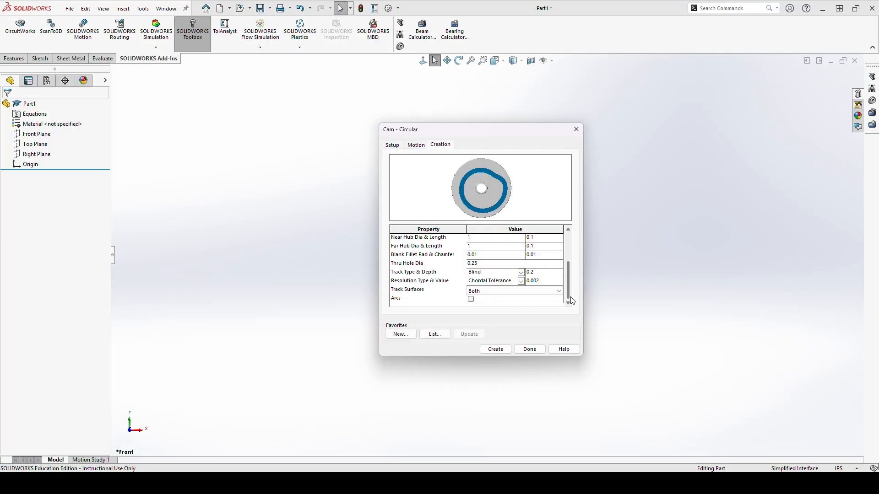
left_click(558, 291)
left_click(513, 300)
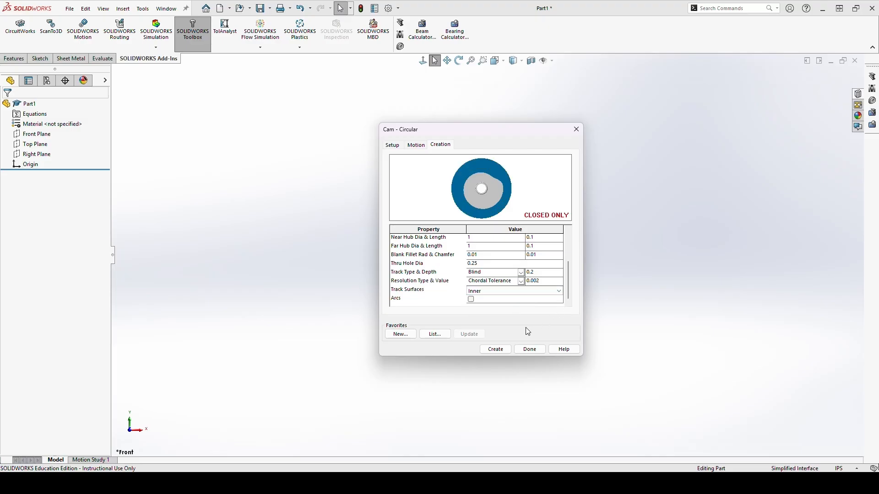
Open the creation details for a new entry in the cam's motion list
left_click(419, 146)
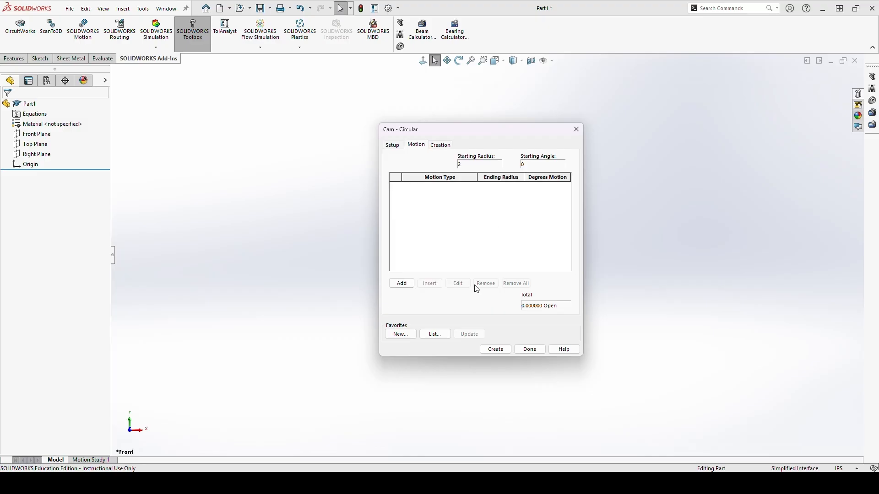
left_click(402, 284)
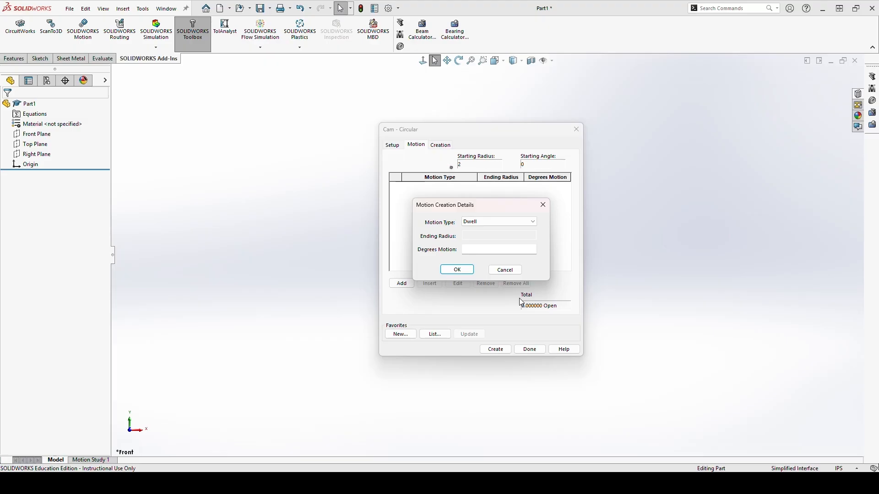
mouse_move(454, 168)
left_mouse_down()
mouse_move(540, 171)
mouse_move(566, 157)
mouse_move(450, 152)
mouse_move(456, 174)
left_mouse_up()
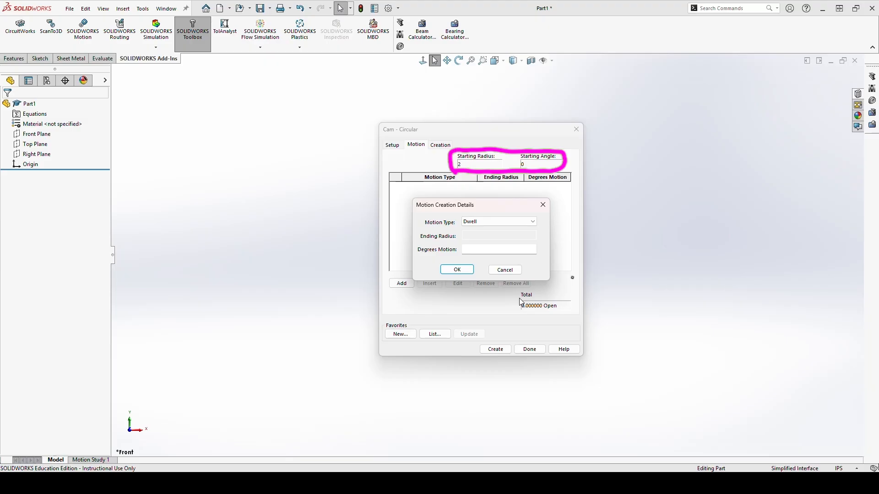
mouse_move(517, 294)
left_mouse_down()
mouse_move(527, 320)
mouse_move(571, 311)
mouse_move(564, 289)
mouse_move(517, 292)
left_mouse_up()
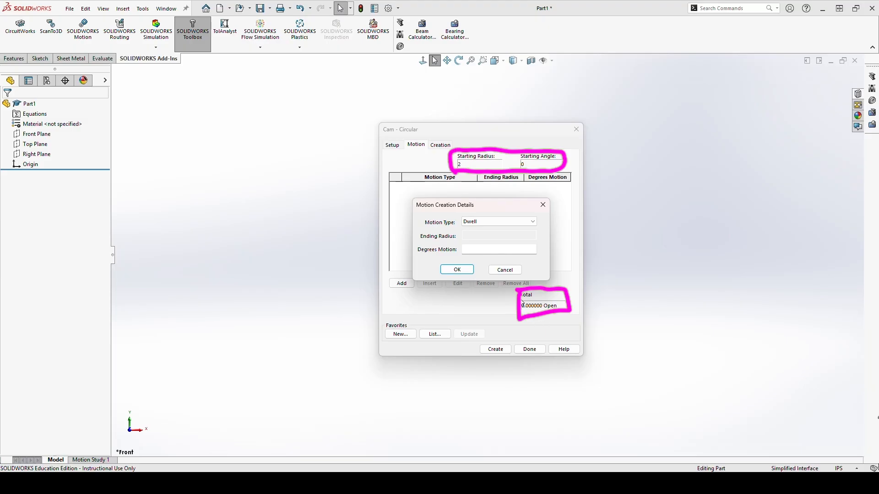
key("ctrl+z")
key("ctrl+z")
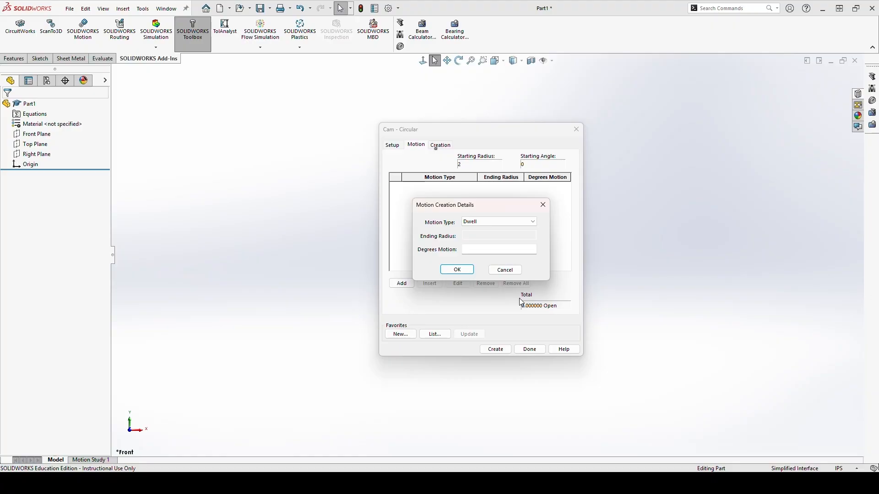
mouse_move(452, 151)
left_mouse_down()
mouse_move(453, 174)
mouse_move(505, 175)
mouse_move(501, 149)
mouse_move(453, 152)
left_mouse_up()
Add a Cycloidal motion with an ending radius of 4 over 90 degrees as the cam's first motion
left_click(508, 221)
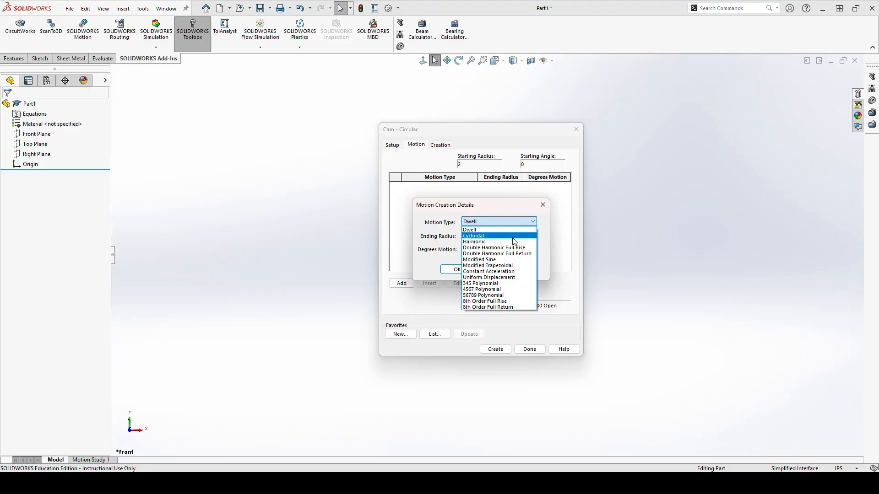
left_click(504, 236)
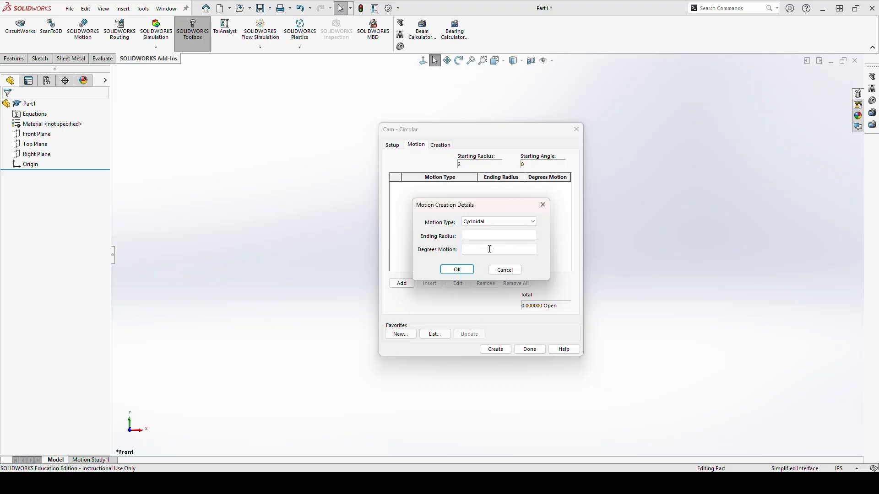
left_click(501, 223)
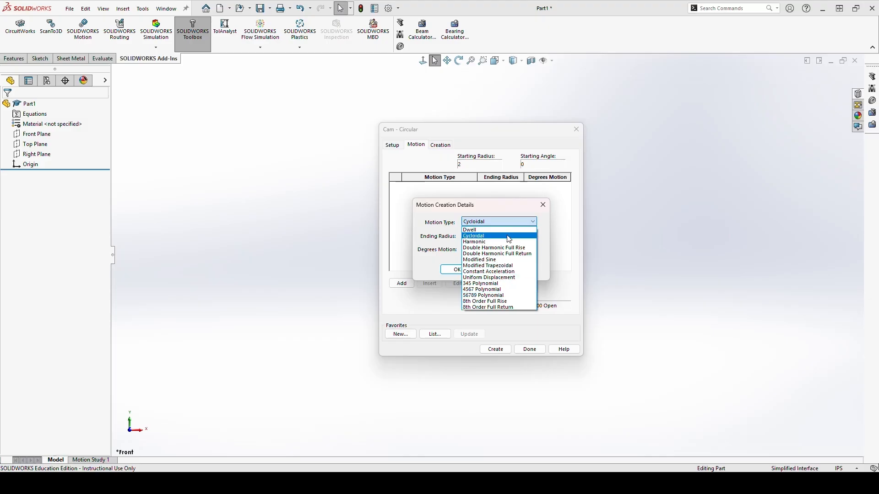
left_click(510, 237)
left_click(488, 237)
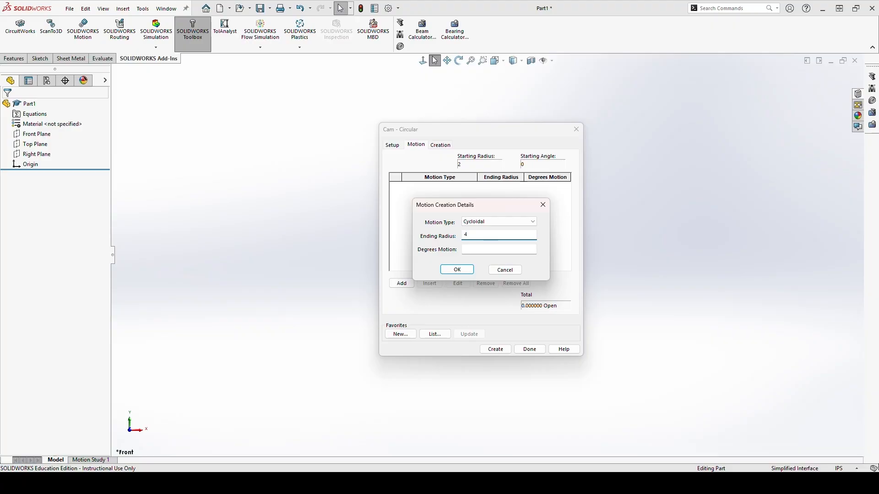
left_click(487, 250)
left_click(458, 270)
Add a Dwell of 90 degrees after the cam's first motion
left_click(401, 283)
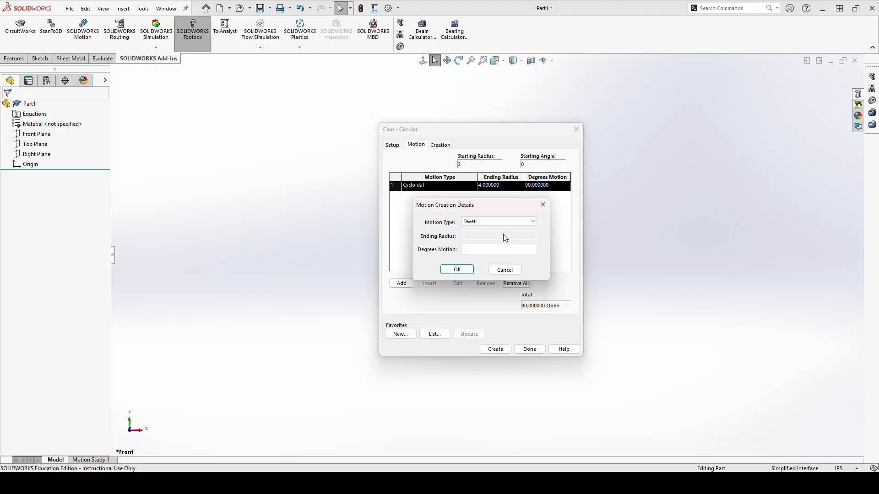
left_click(487, 250)
type("90")
left_click(457, 269)
Add a Cycloidal motion with an ending radius of 2 over 90 degrees, followed by a 90-degree Dwell
left_click(402, 284)
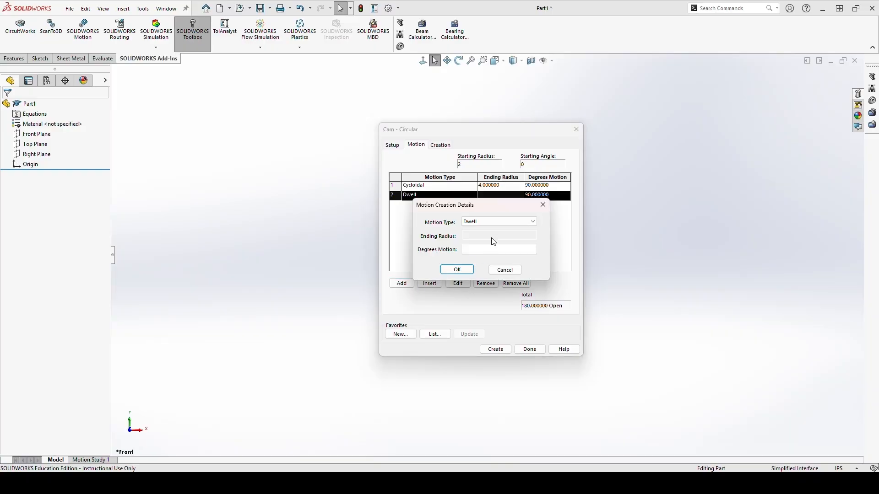
left_click(500, 222)
left_click(503, 234)
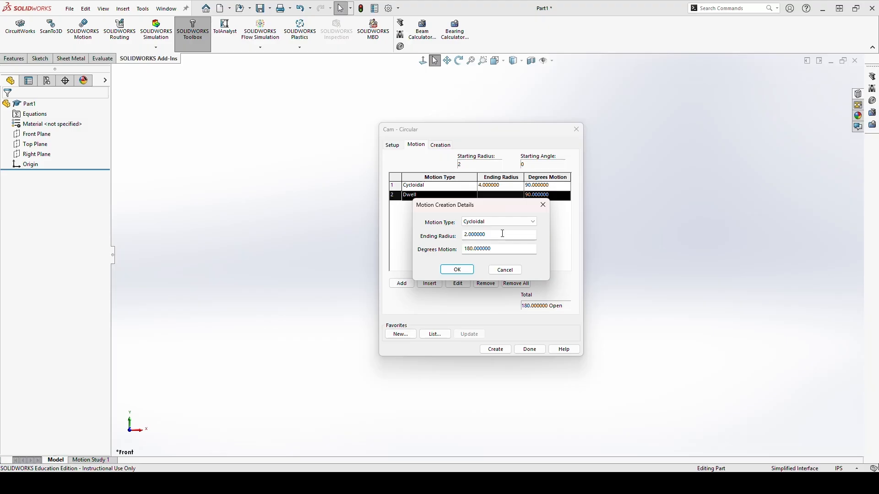
left_click(496, 239)
key("Tab")
type("90")
left_click(454, 272)
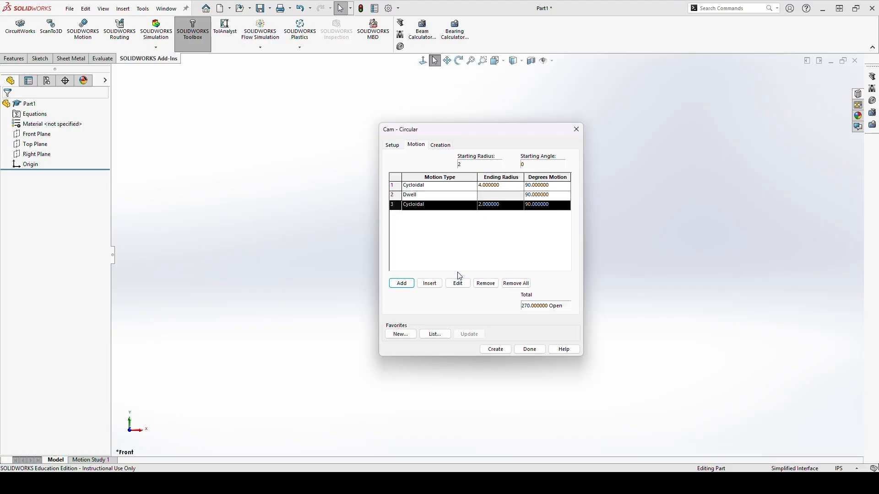
left_click(402, 283)
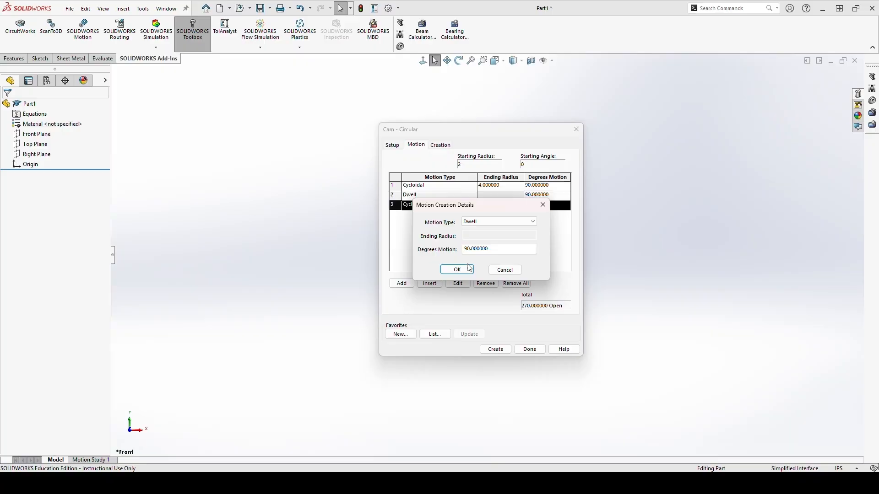
left_click(456, 270)
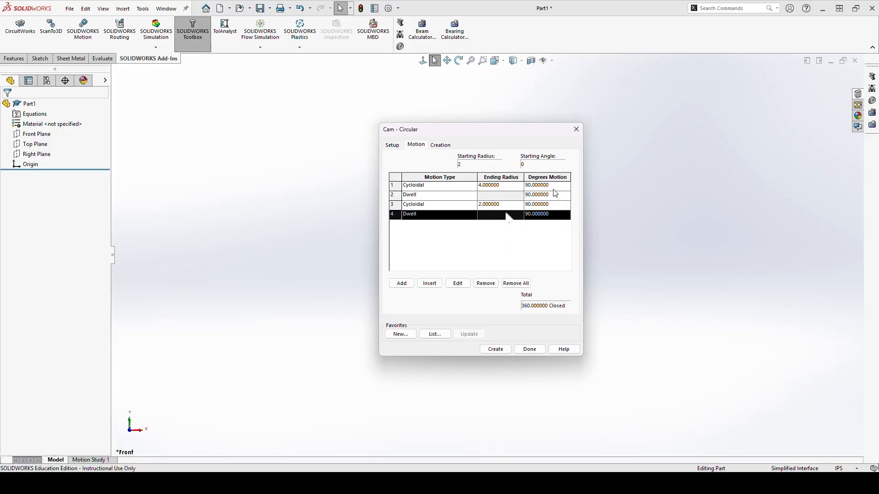
mouse_move(478, 189)
left_mouse_down()
mouse_move(508, 188)
mouse_move(492, 201)
mouse_move(505, 207)
mouse_move(504, 227)
left_mouse_up()
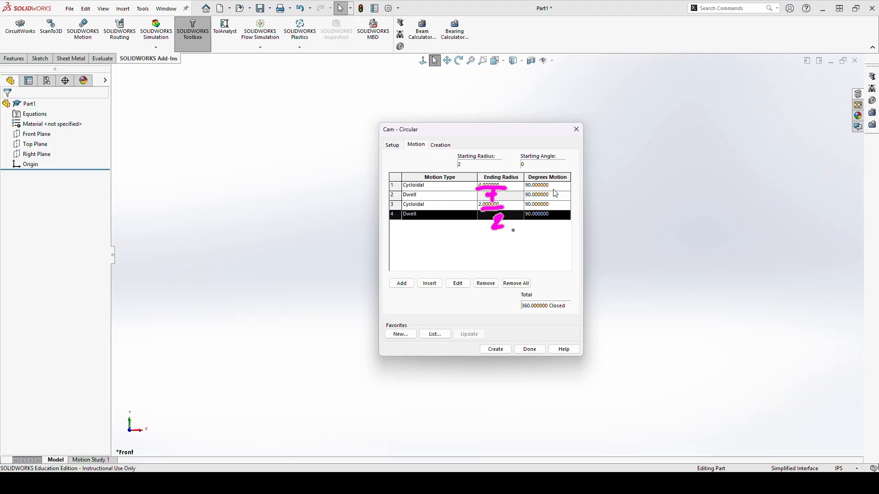
mouse_move(483, 226)
left_mouse_down()
mouse_move(465, 199)
mouse_move(478, 166)
mouse_move(483, 174)
left_mouse_up()
left_click_drag(482, 221, 482, 231)
mouse_move(555, 185)
left_mouse_down()
mouse_move(564, 196)
mouse_move(555, 220)
left_mouse_up()
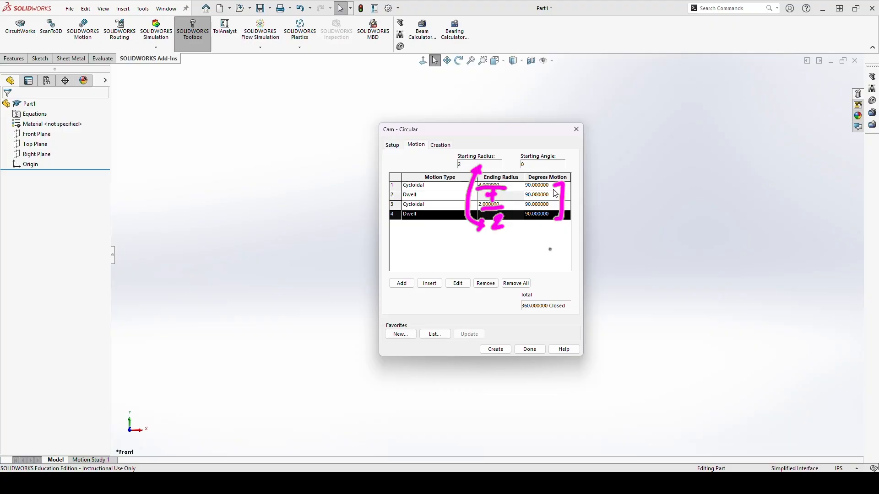
mouse_move(520, 317)
left_mouse_down()
mouse_move(561, 313)
mouse_move(520, 295)
mouse_move(544, 317)
left_mouse_up()
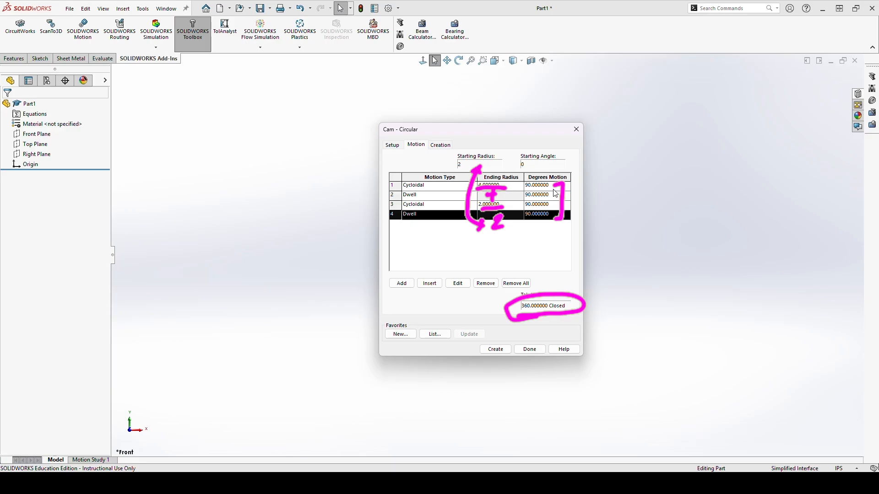
key("ctrl+z")
key("ctrl+z")
key("ctrl+z")
key("ctrl+z")
key("ctrl+z")
key("ctrl+z")
key("ctrl+z")
key("ctrl+z")
key("ctrl+z")
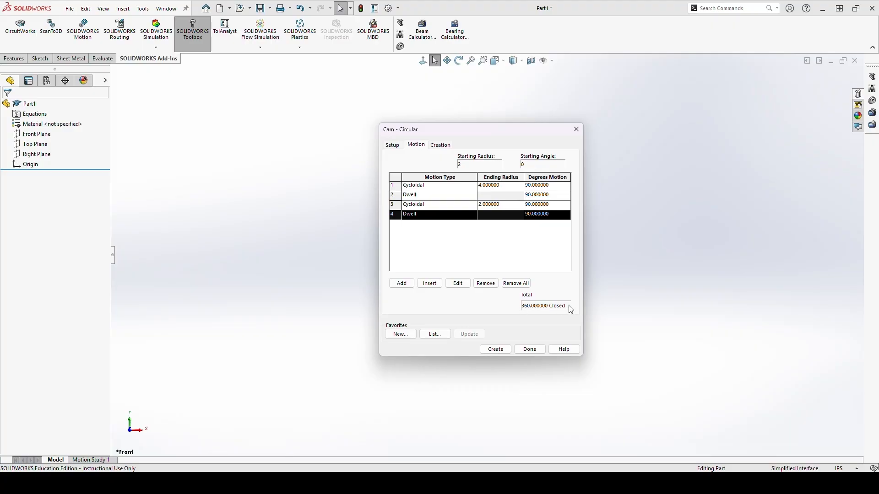
Create the circular cam part from the configured setup, motion and creation settings
left_click(497, 350)
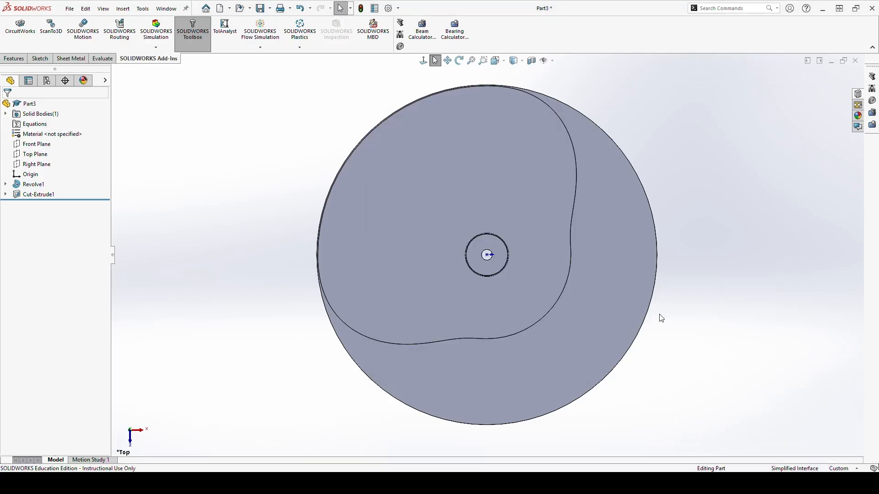
middle_click_drag(597, 314, 596, 227)
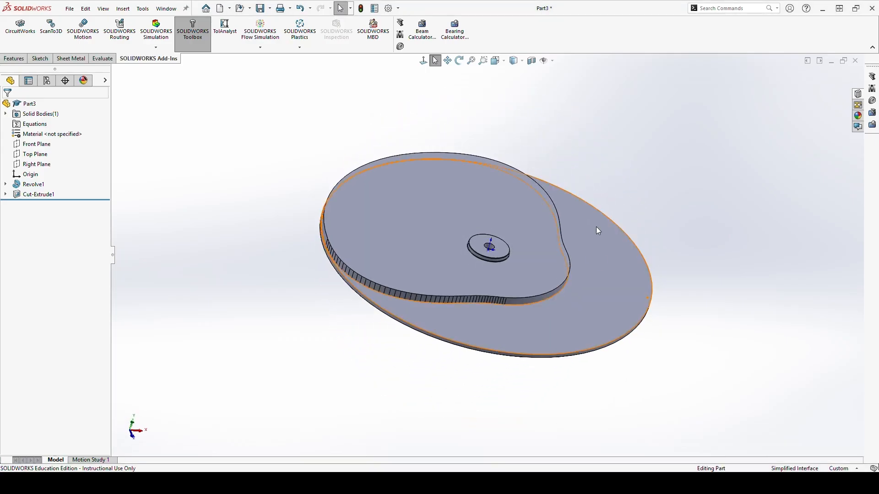
Measure the cam's overall thickness between the raised profile's top face and the blank's bottom face, and clear the selection
left_click(103, 59)
left_click(104, 23)
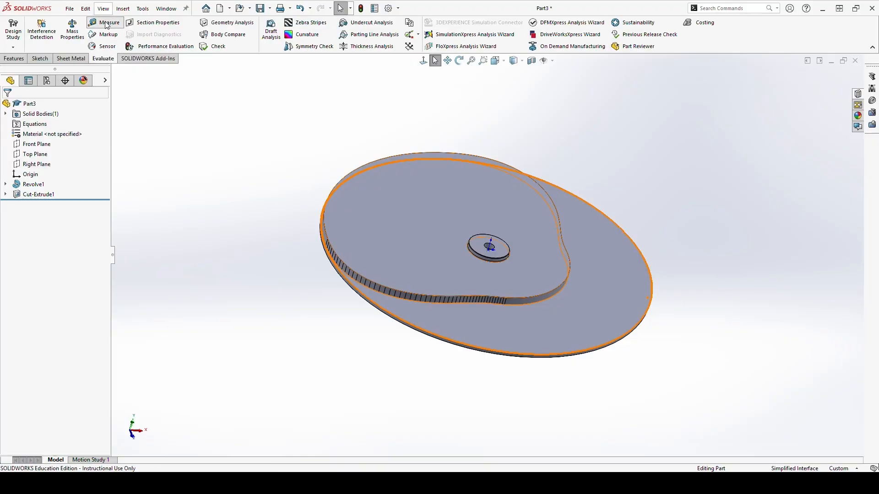
scroll(538, 323, "down", 3)
middle_click_drag(541, 328, 520, 255)
left_click(402, 236)
middle_click_drag(403, 291, 418, 259)
left_click(521, 212)
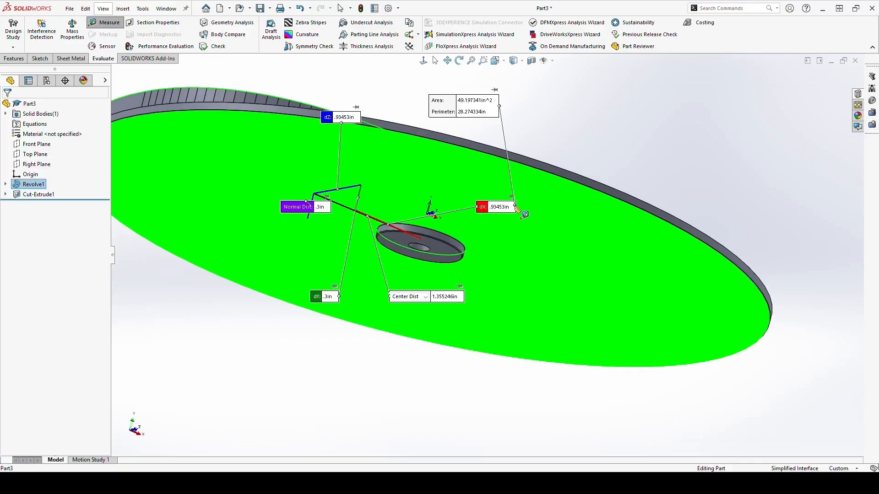
middle_click_drag(521, 211, 388, 216)
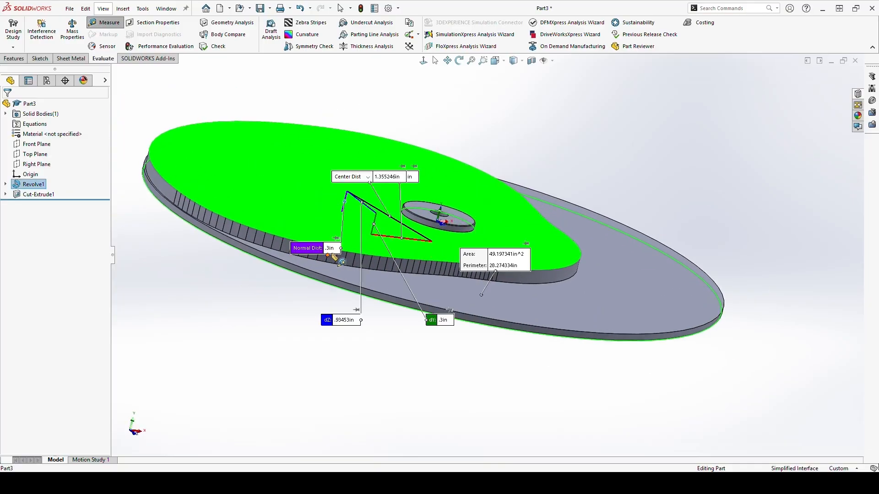
left_click(276, 348)
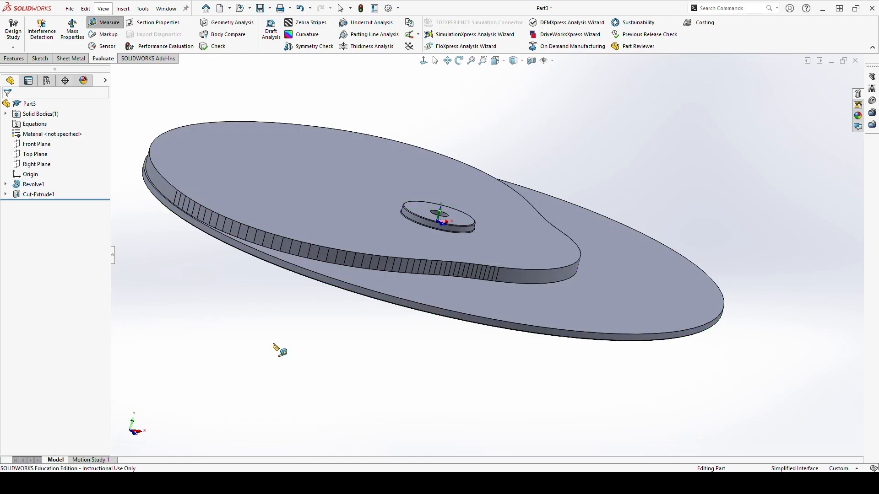
Measure the track depth between the lower cut face and the top face of the raised cam profile
left_click(502, 287)
left_click(515, 255)
scroll(531, 280, "down", 5)
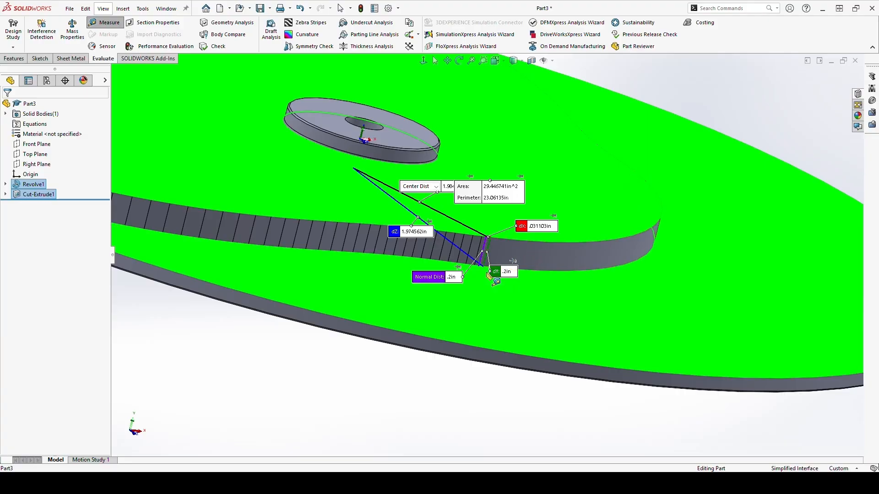
Measure the near hub's length between its top face and the raised cam profile's top face, and clear the selection
left_click(336, 425)
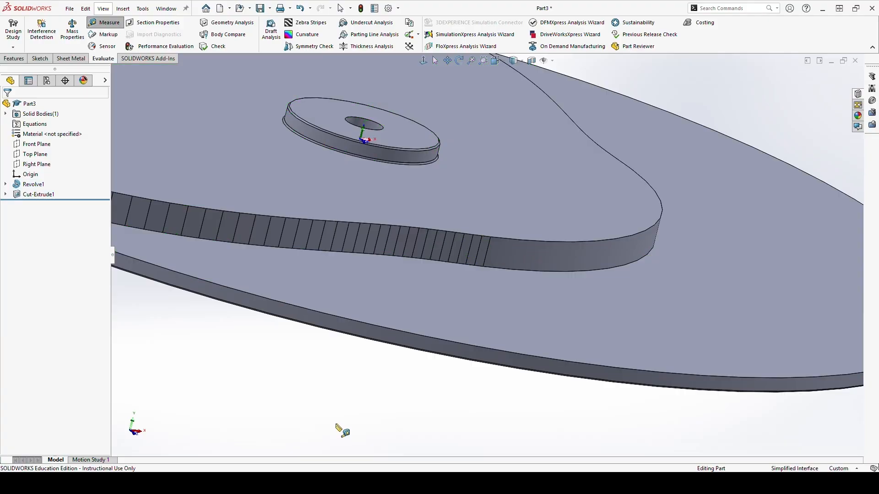
left_click(407, 137)
left_click(412, 183)
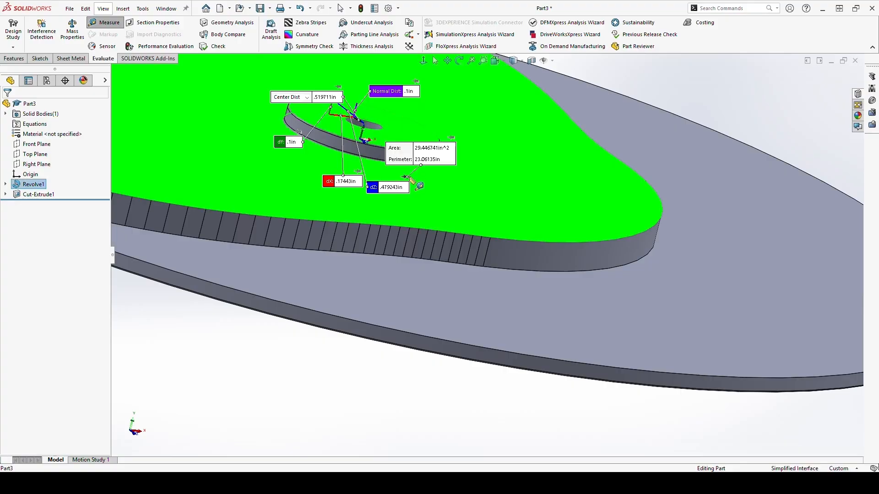
scroll(395, 152, "down", 2)
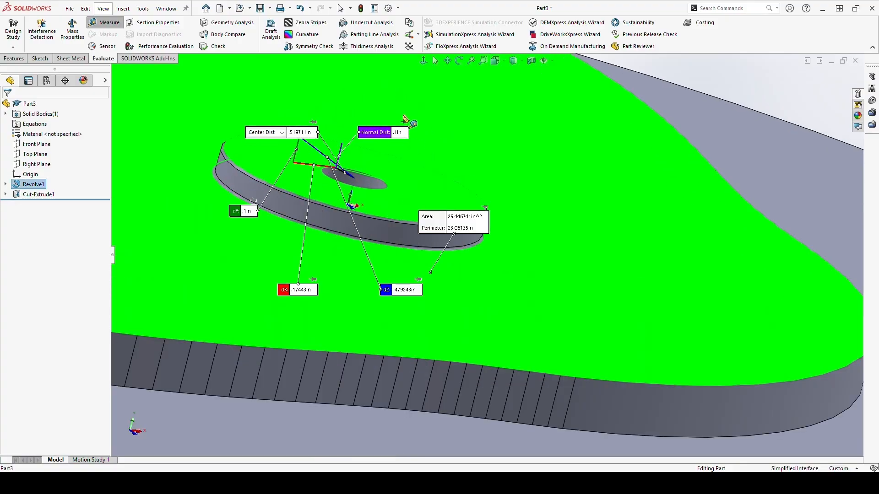
scroll(426, 159, "up", 4)
left_click(601, 149)
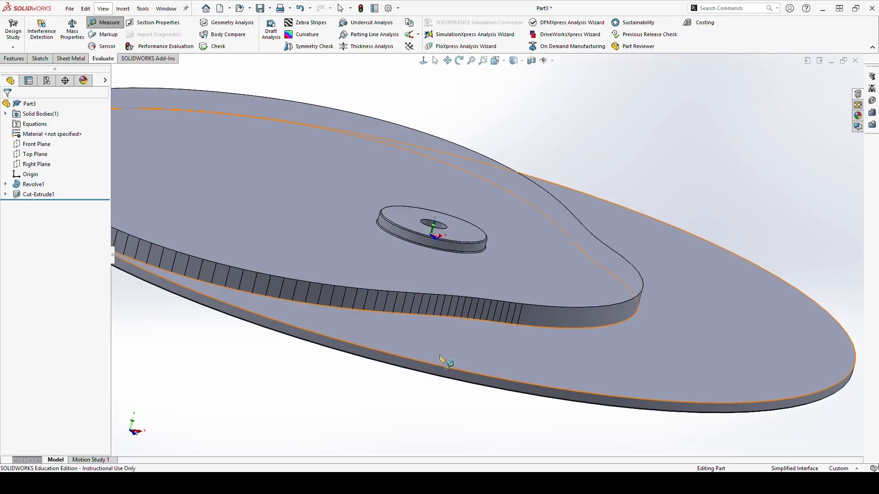
Measure the far hub's length on the blank's underside, between the hub's end face and the blank's bottom face
middle_click_drag(437, 358, 446, 286)
scroll(442, 357, "up", 6)
scroll(443, 364, "down", 6)
left_click(469, 296)
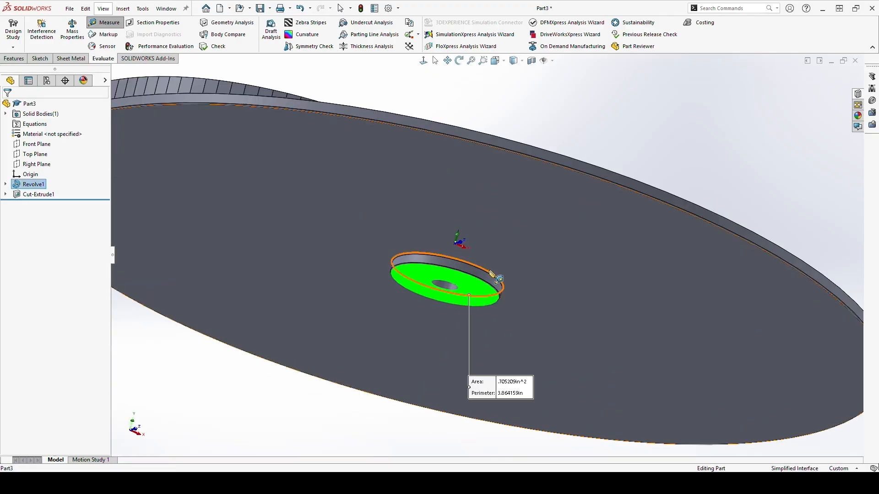
left_click(495, 260)
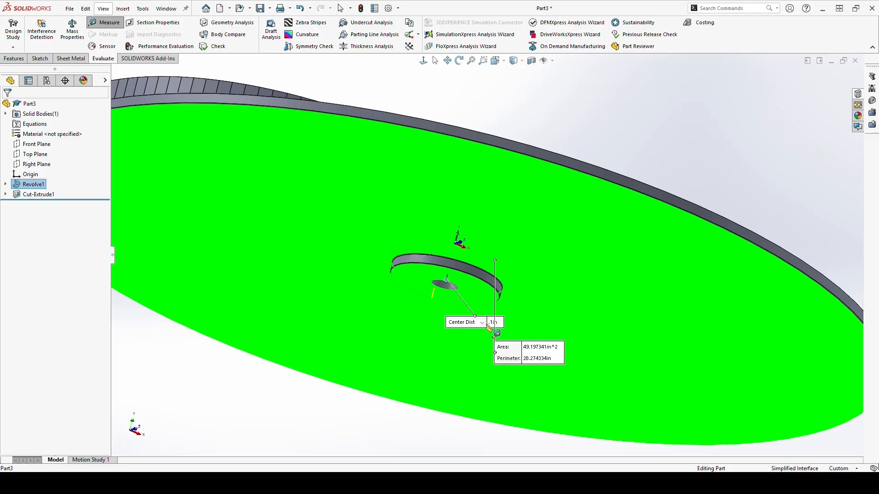
left_click(302, 443)
scroll(419, 239, "up", 4)
Measure the outside diameter of the cam blank on its outer circular edge and clear the selection
middle_click_drag(421, 238, 439, 256)
scroll(467, 297, "down", 3)
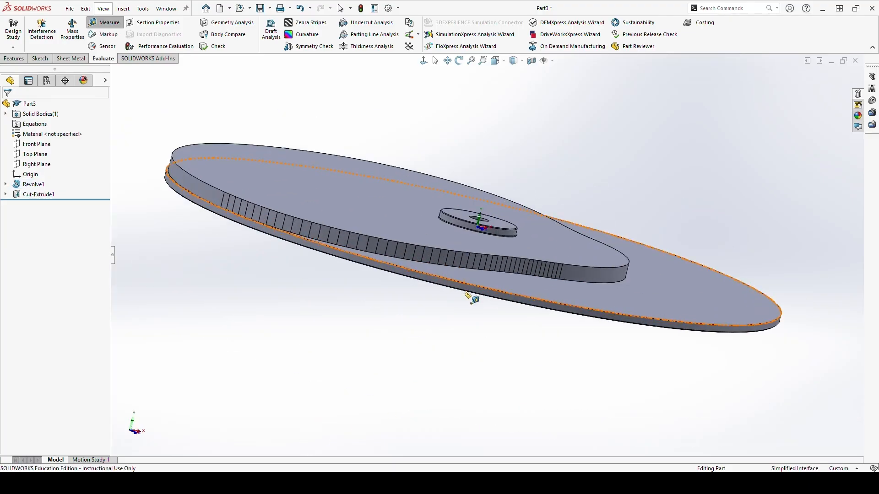
middle_click_drag(493, 282, 488, 316)
scroll(520, 290, "up", 2)
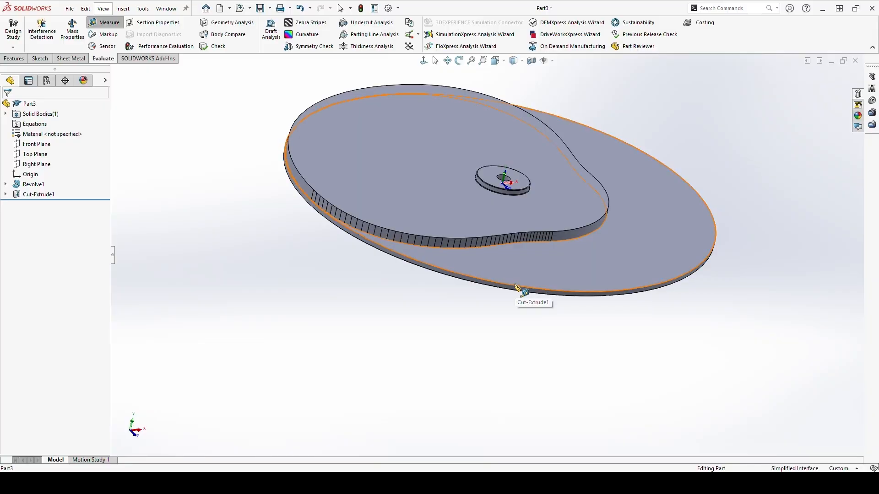
left_click(515, 285)
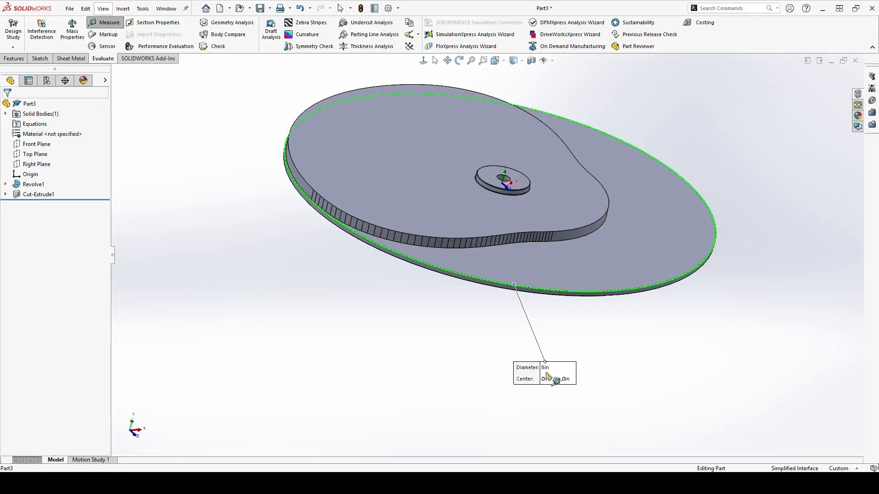
left_click(471, 338)
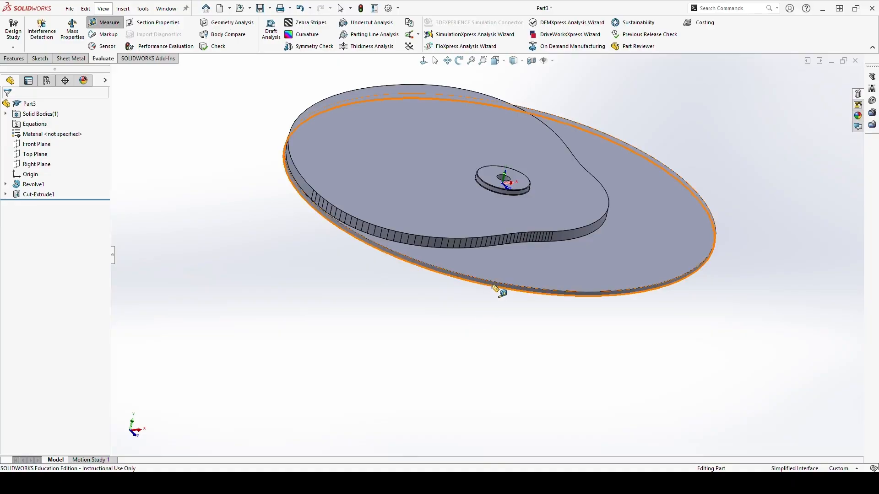
Measure the diameter of the near hub on its cylindrical side face and clear the selection
scroll(507, 169, "down", 5)
scroll(509, 168, "down", 3)
left_click(460, 241)
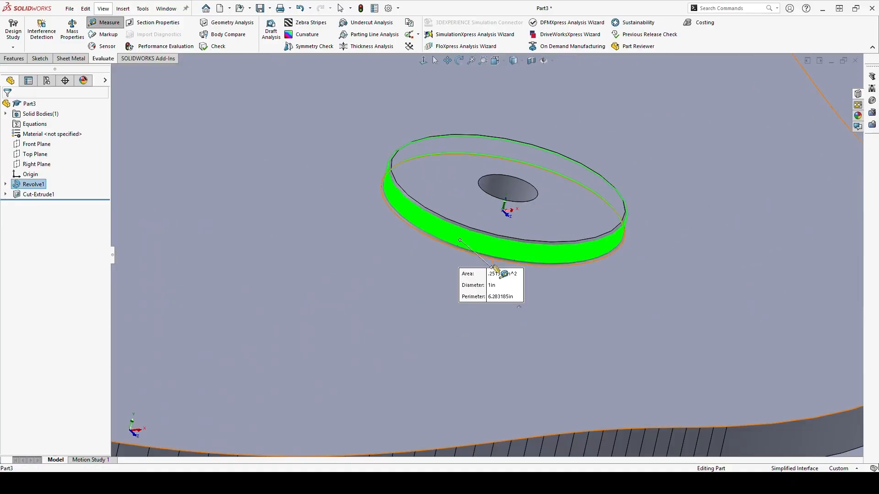
scroll(499, 288, "up", 5)
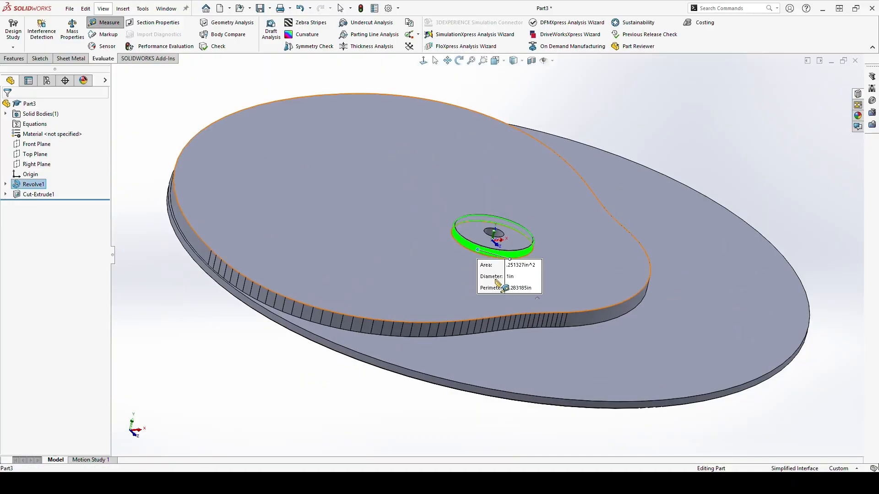
left_click(412, 412)
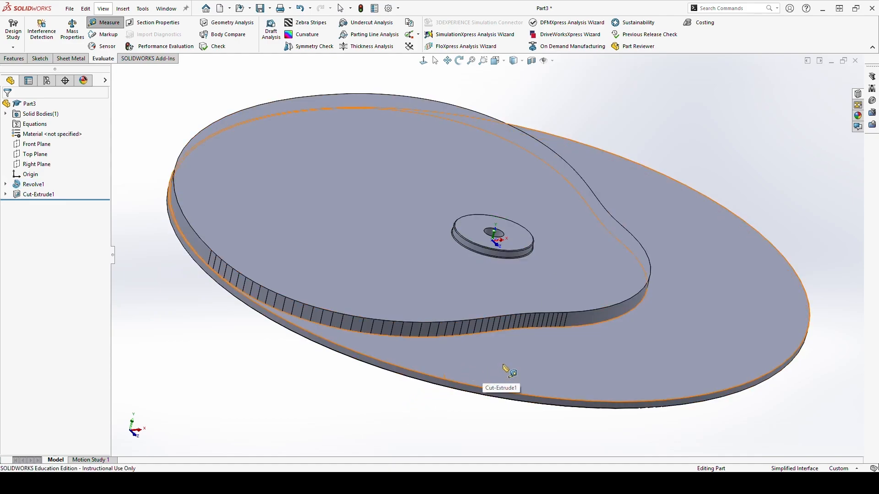
Examine the chamfer on the near hub's upper edge and the fillet at its base up close
scroll(519, 260, "down", 5)
scroll(520, 260, "down", 4)
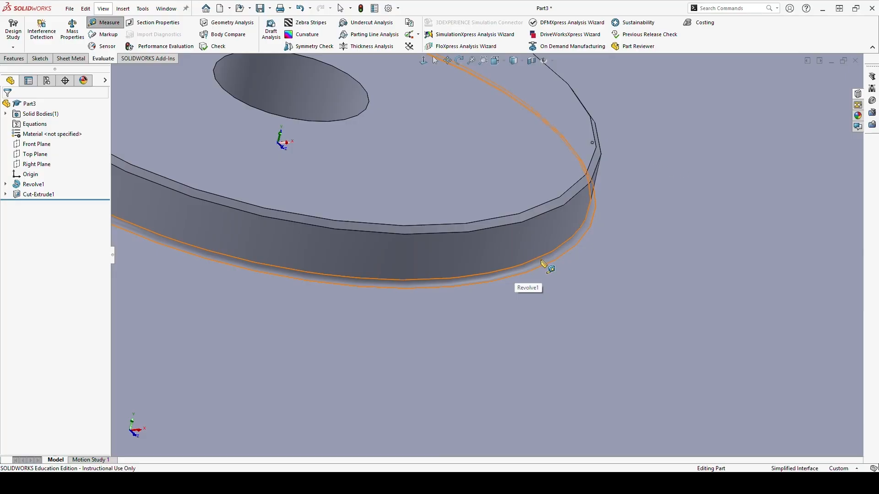
mouse_move(595, 144)
left_mouse_down()
mouse_move(567, 139)
mouse_move(586, 145)
left_mouse_up()
key("ctrl+z")
key("ctrl+z")
mouse_move(549, 145)
left_mouse_down()
mouse_move(600, 159)
mouse_move(592, 210)
mouse_move(649, 213)
left_mouse_up()
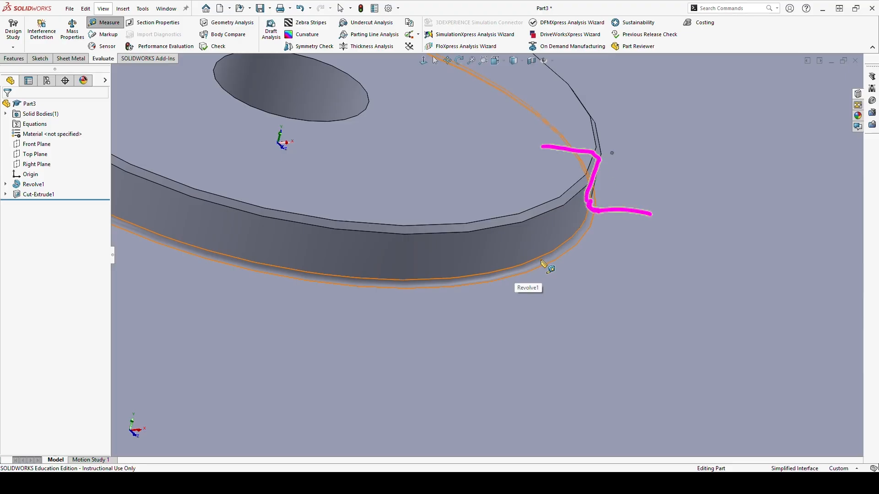
key("ctrl+z")
key("ctrl+z")
key("ctrl+z")
key("ctrl+z")
key("ctrl+z")
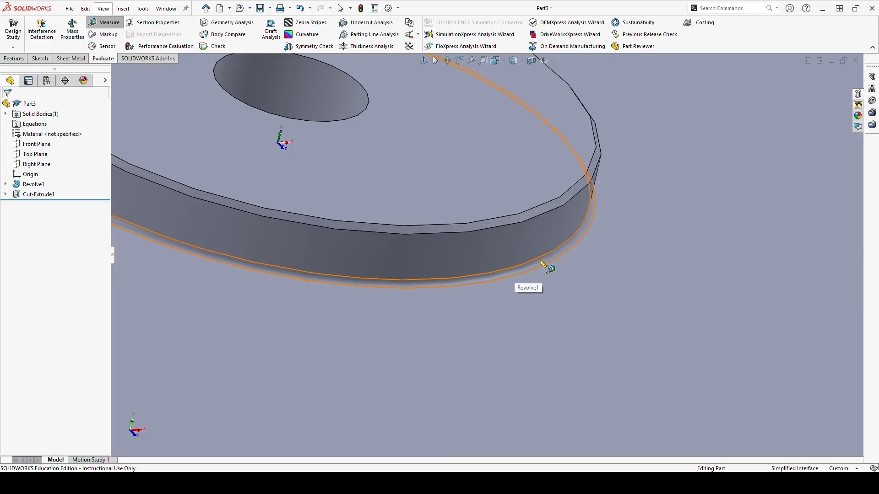
Measure the fillet face around the base of the near hub and clear the selection
left_click(542, 261)
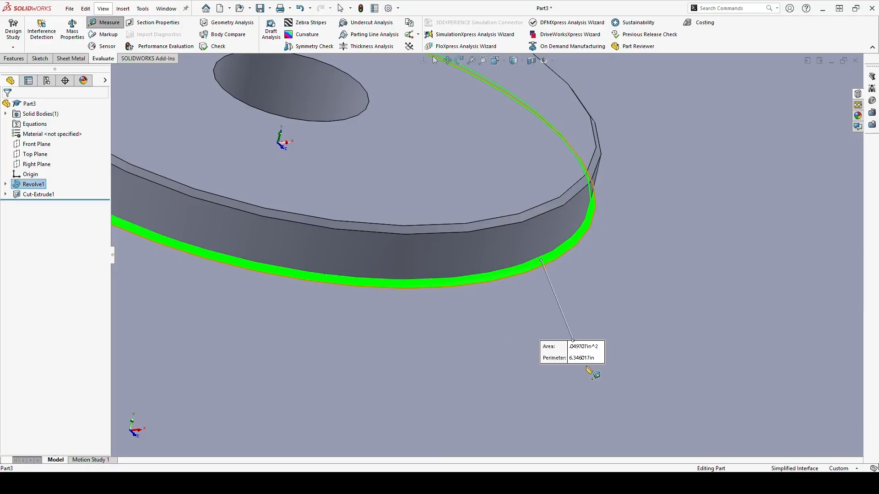
scroll(536, 287, "up", 6)
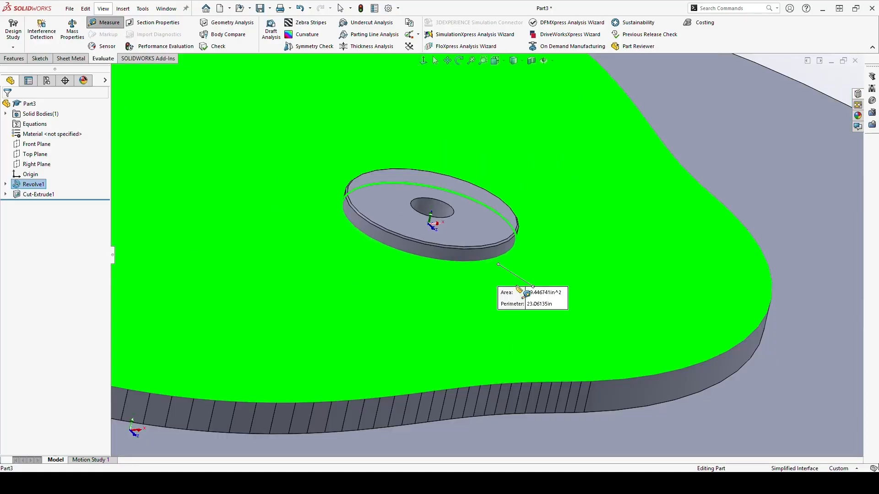
left_click(724, 137)
Examine the hub's base fillet and the overall shape of the finished cam from several angles
scroll(526, 293, "down", 10)
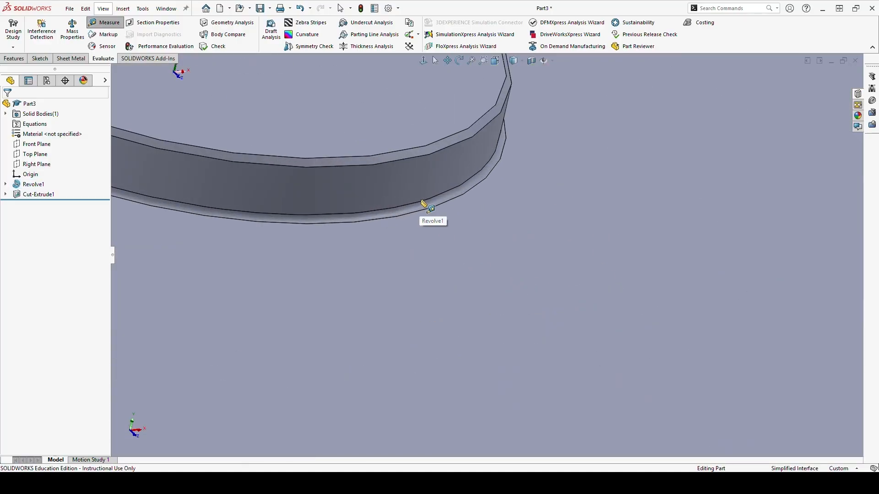
scroll(425, 184, "up", 6)
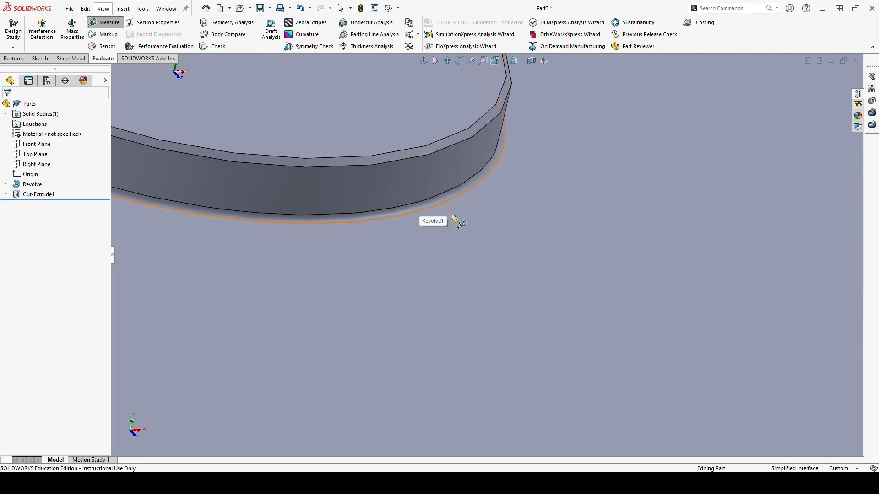
scroll(476, 243, "up", 4)
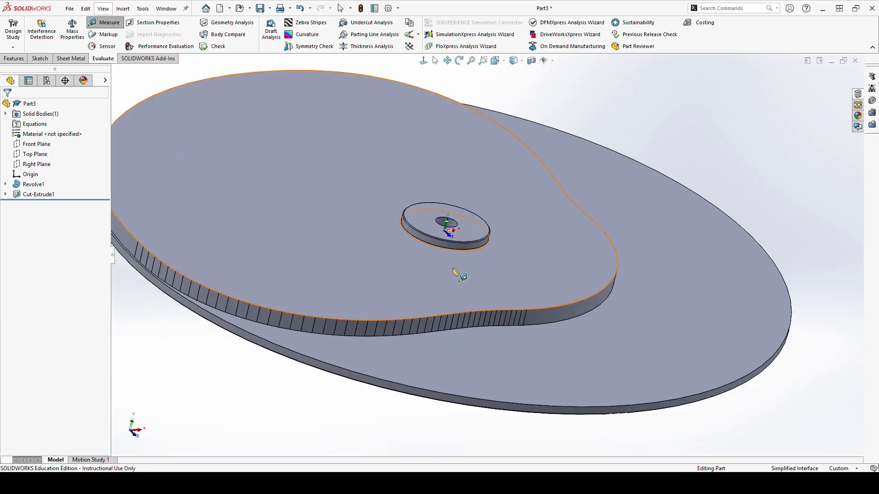
scroll(429, 271, "down", 6)
scroll(429, 272, "up", 2)
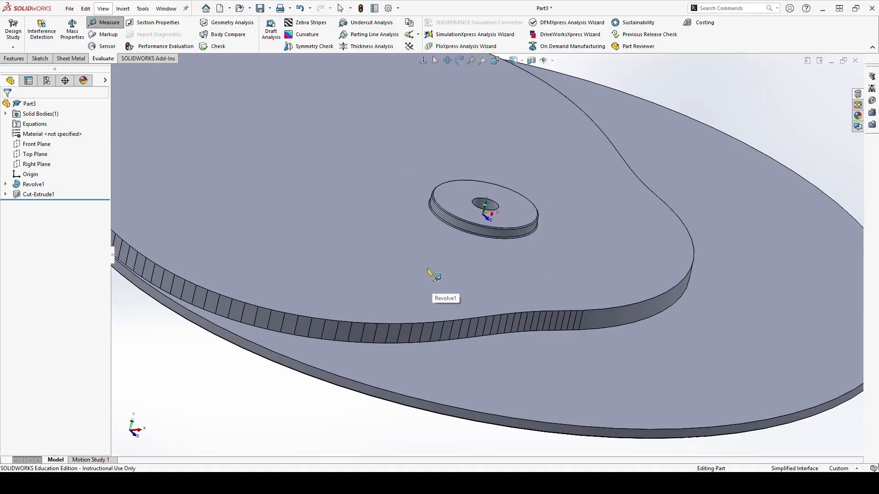
scroll(369, 328, "up", 4)
scroll(377, 313, "down", 2)
scroll(344, 244, "up", 3)
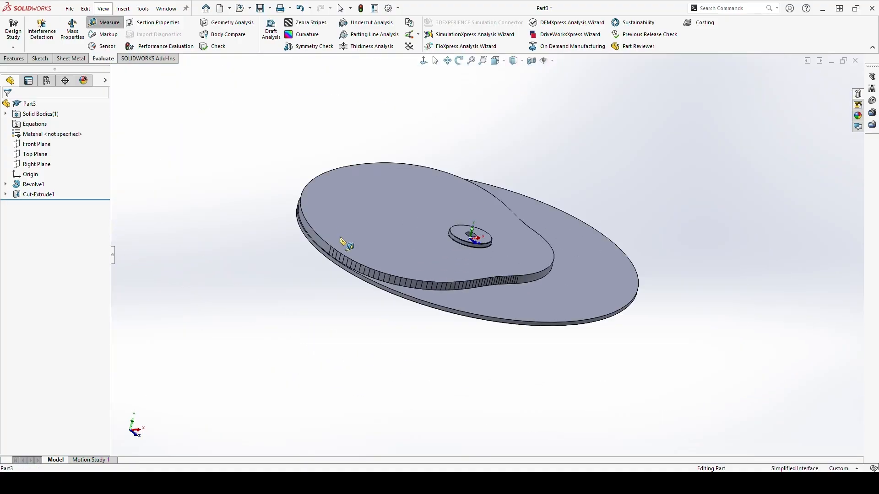
middle_click_drag(344, 244, 353, 280)
middle_click_drag(437, 344, 423, 294)
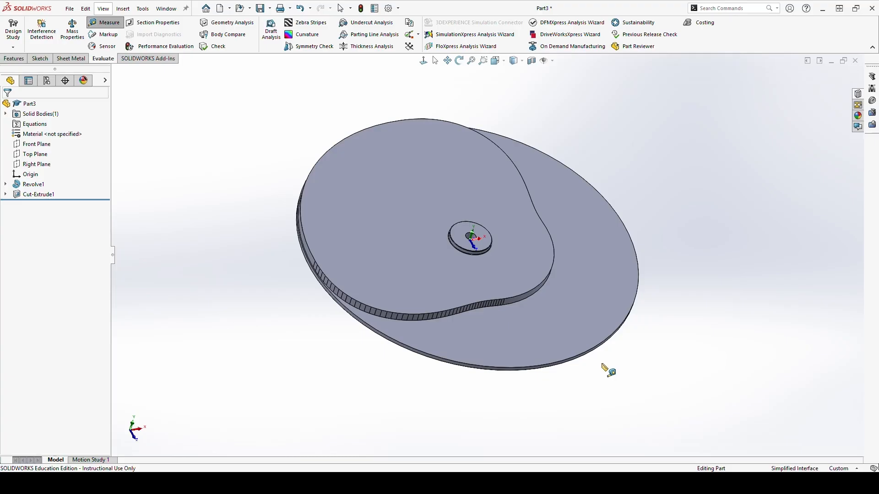
Leave Measure, set the circular cam's Track Surfaces to Outer, and create another cam part with these settings
left_click(107, 22)
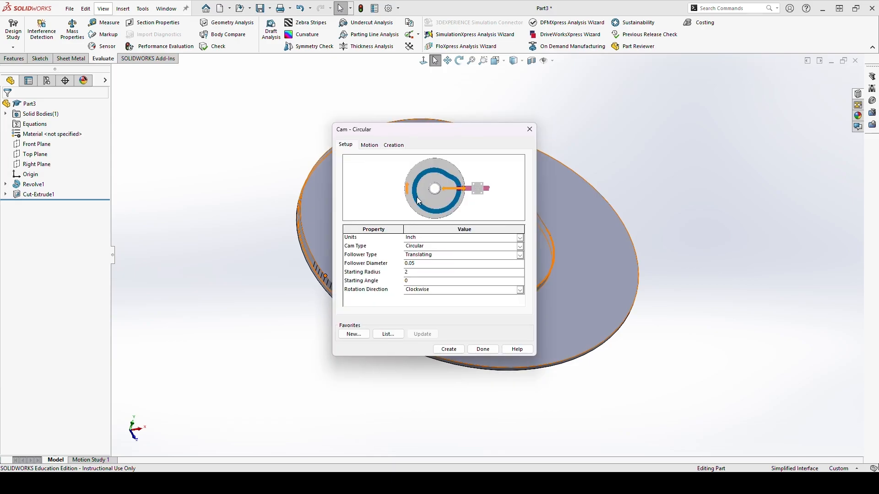
left_click(395, 145)
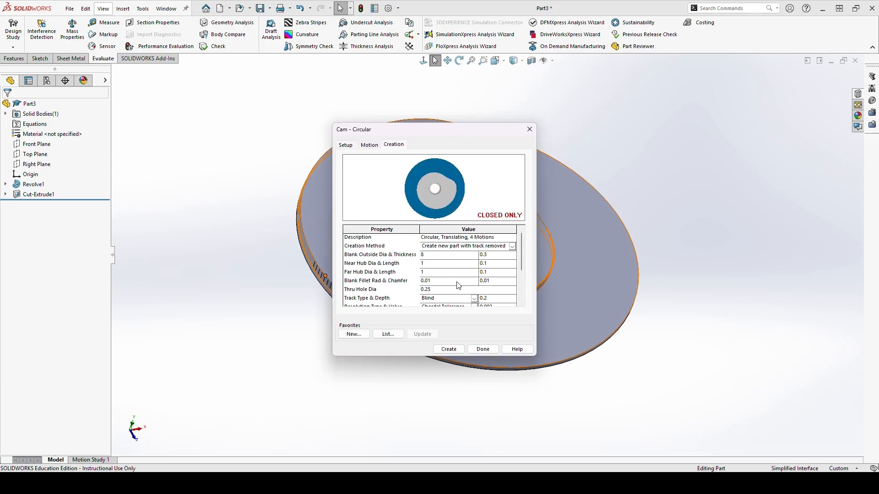
scroll(521, 257, "down", 2)
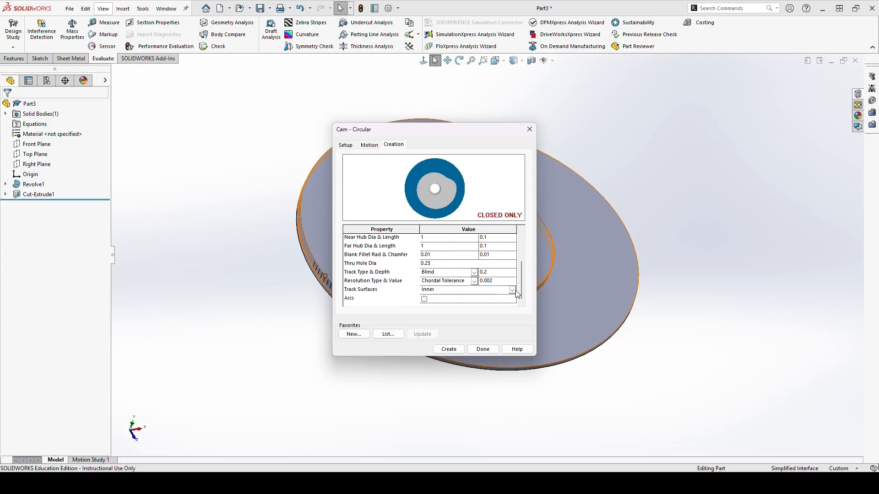
left_click(512, 292)
left_click(435, 305)
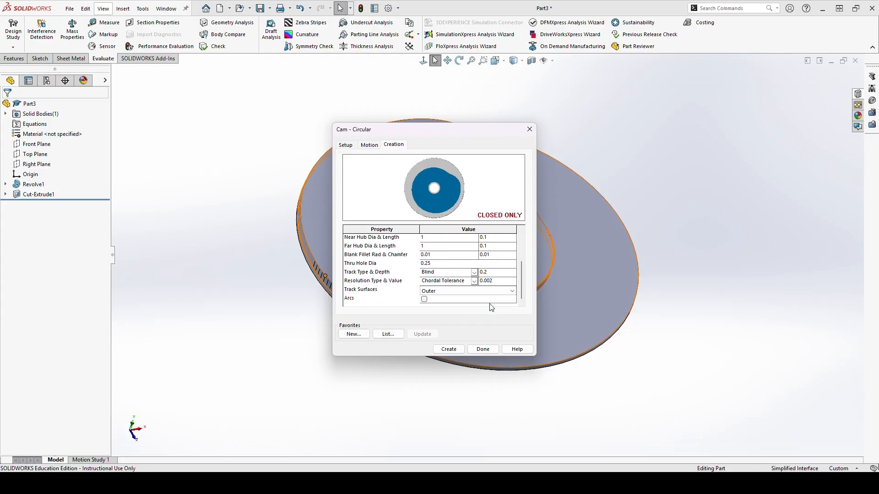
left_click(457, 349)
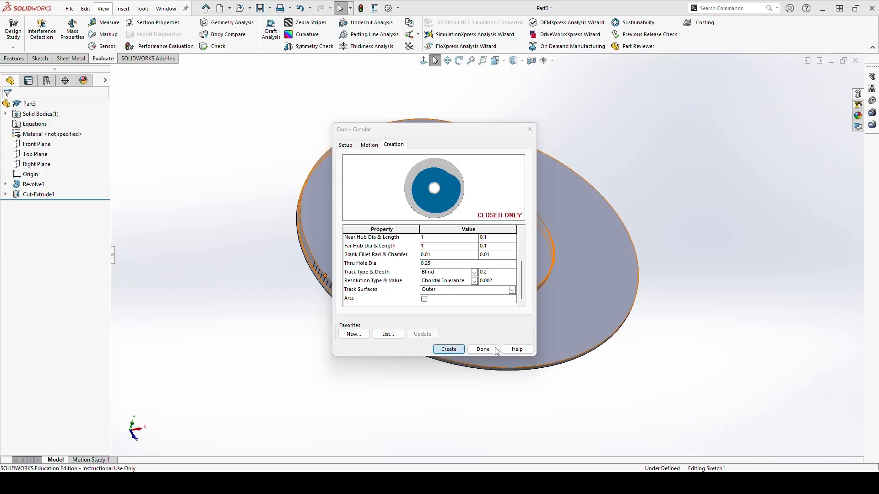
left_click_drag(457, 133, 197, 153)
middle_click_drag(526, 293, 553, 285)
scroll(553, 285, "down", 2)
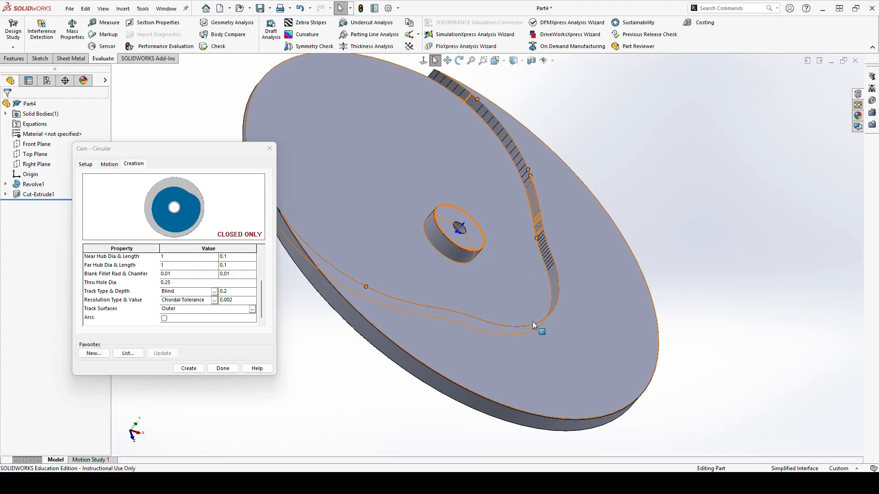
Set the circular cam's Track Surfaces to Both and create a further cam part with the grooved track
left_click(229, 309)
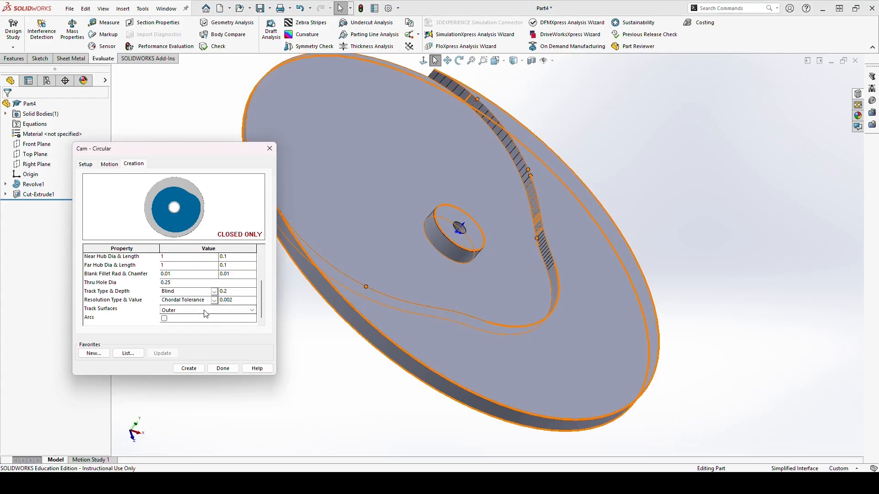
left_click(251, 310)
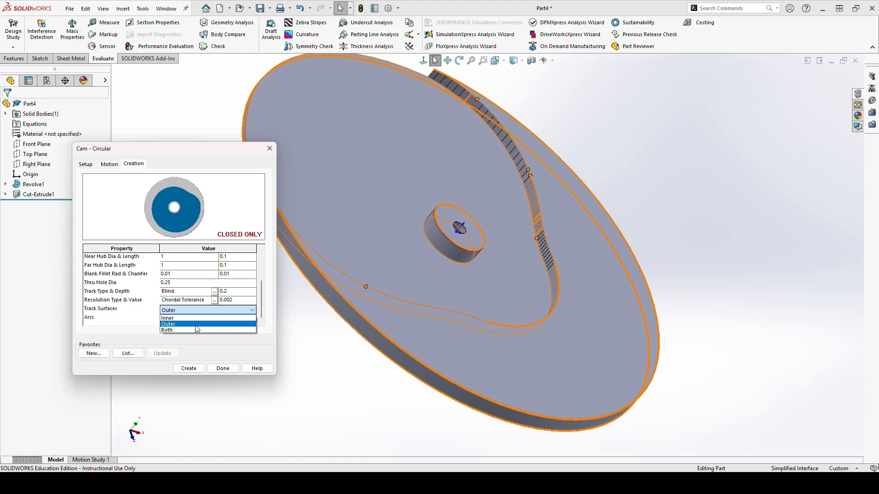
left_click(196, 330)
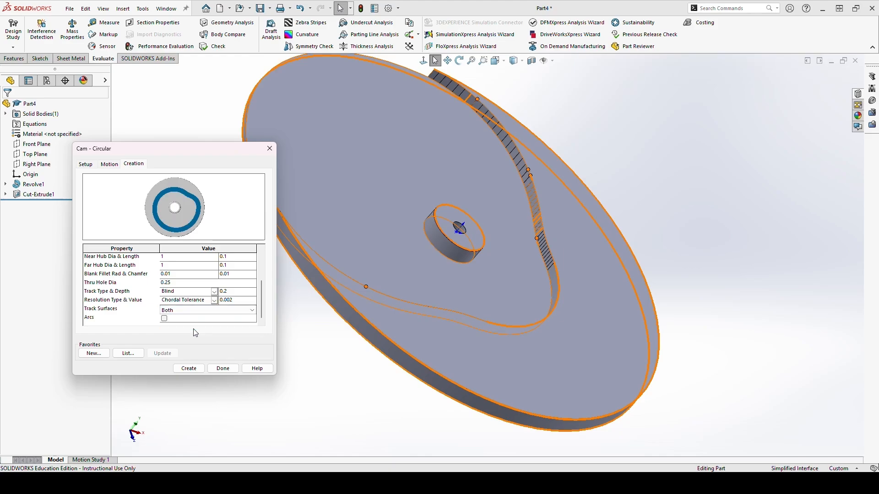
left_click(189, 368)
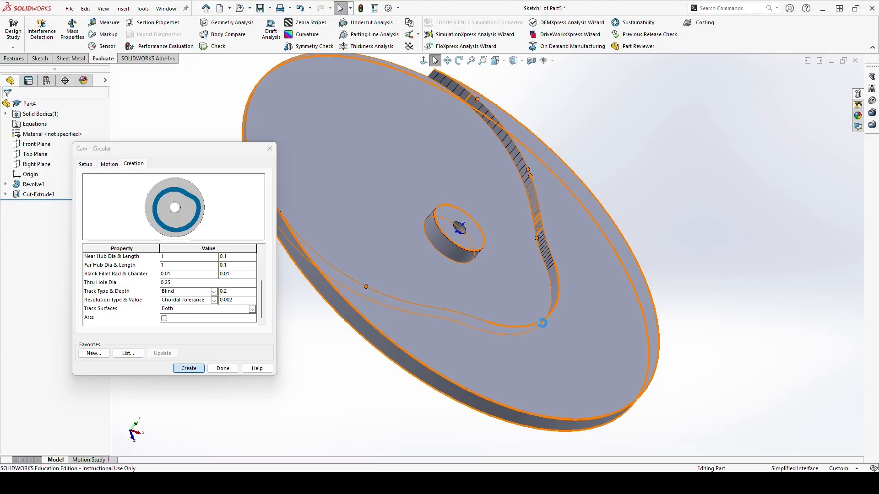
middle_click_drag(520, 327, 572, 223)
scroll(518, 293, "down", 3)
scroll(518, 293, "down", 5)
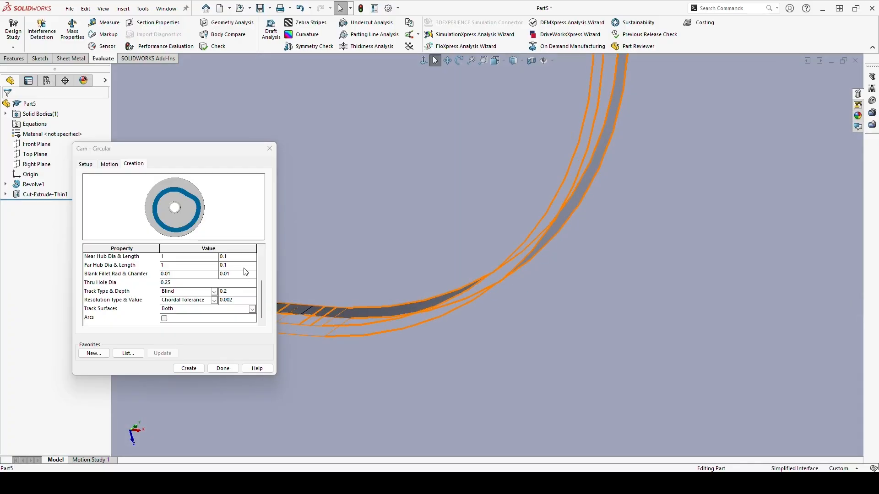
Review the circular cam's setup values and set its Track Surfaces to Inner
left_click(86, 165)
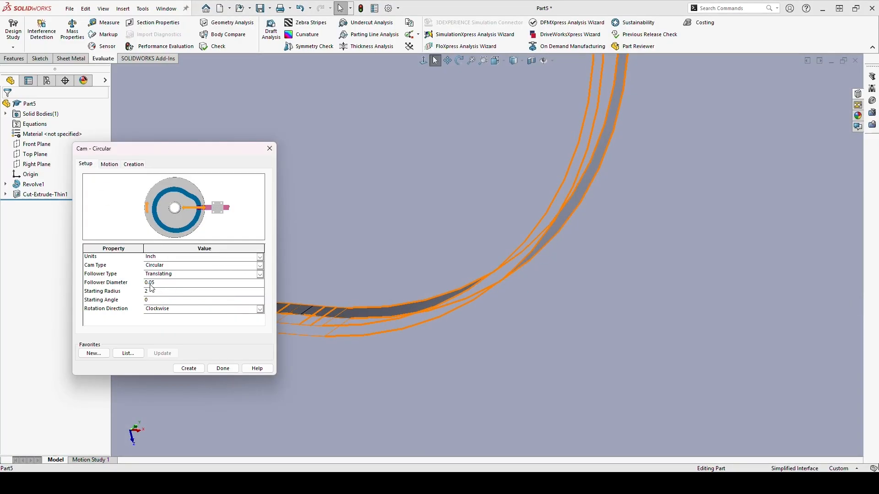
left_click(134, 164)
middle_click_drag(539, 271, 515, 216)
scroll(561, 244, "up", 5)
scroll(562, 244, "up", 2)
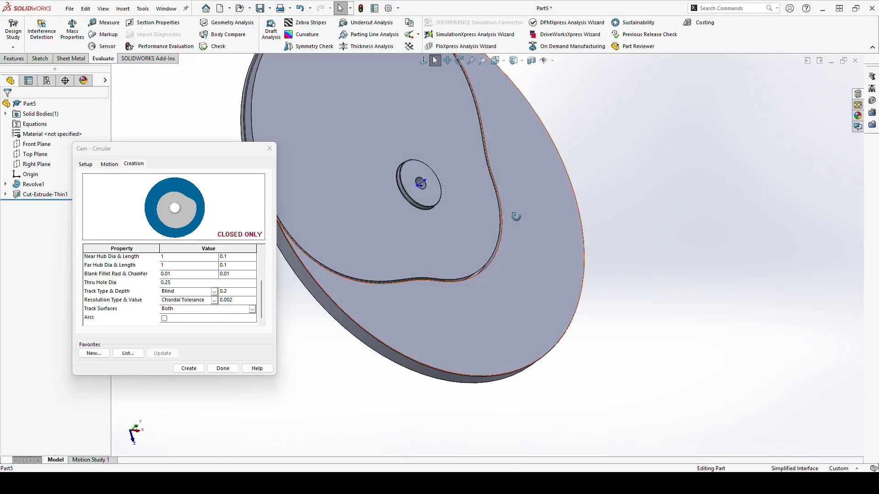
left_click(240, 310)
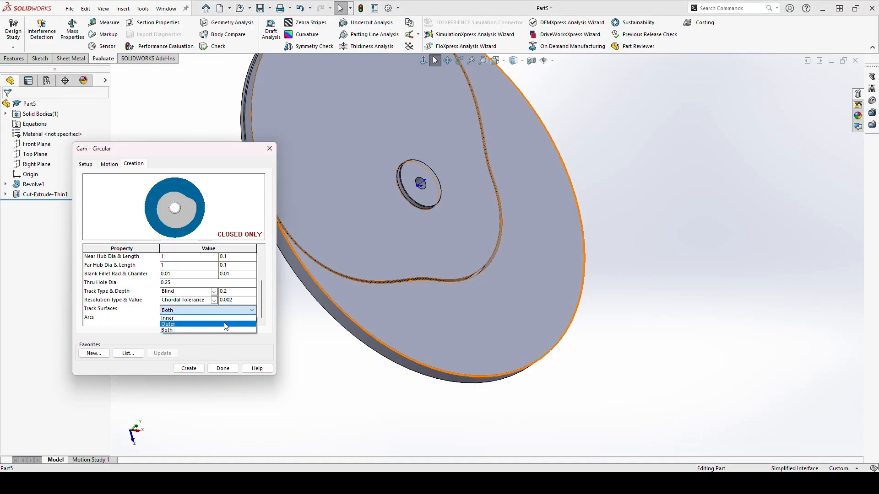
left_click(224, 323)
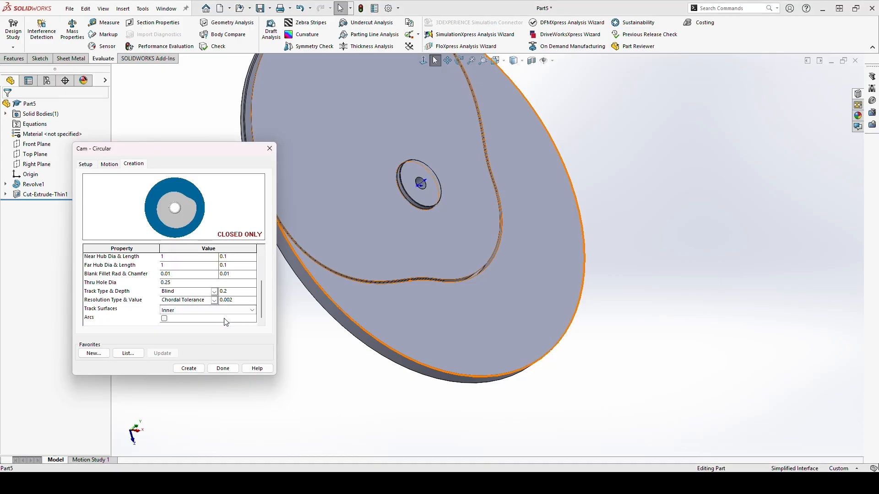
Set the Track Type to Thru and create another cam part with these settings
left_click_drag(207, 147, 405, 140)
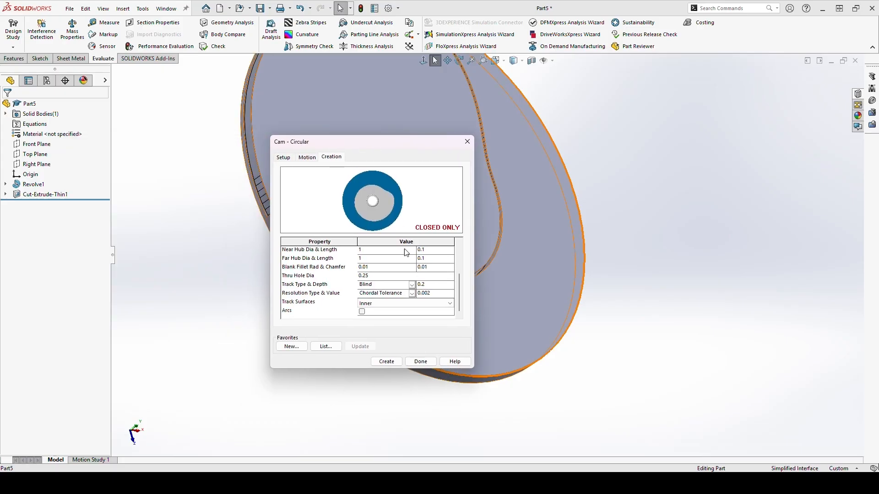
left_click(414, 287)
left_click(397, 302)
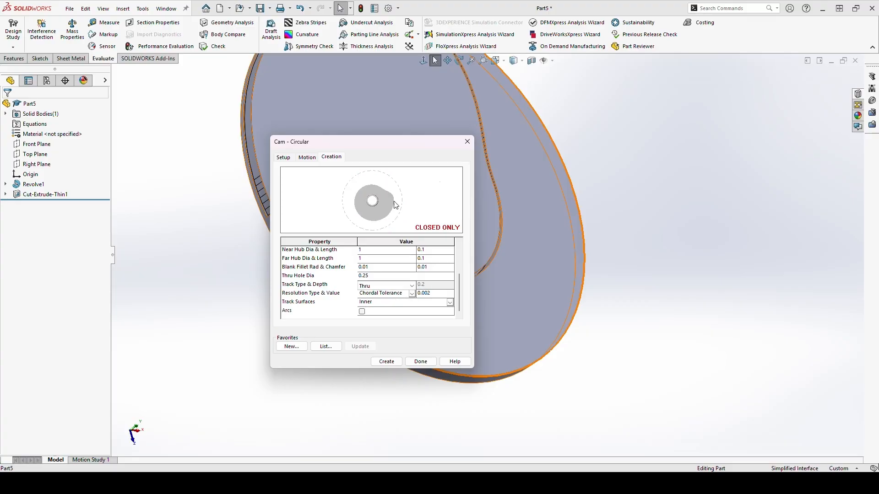
left_click_drag(459, 300, 459, 254)
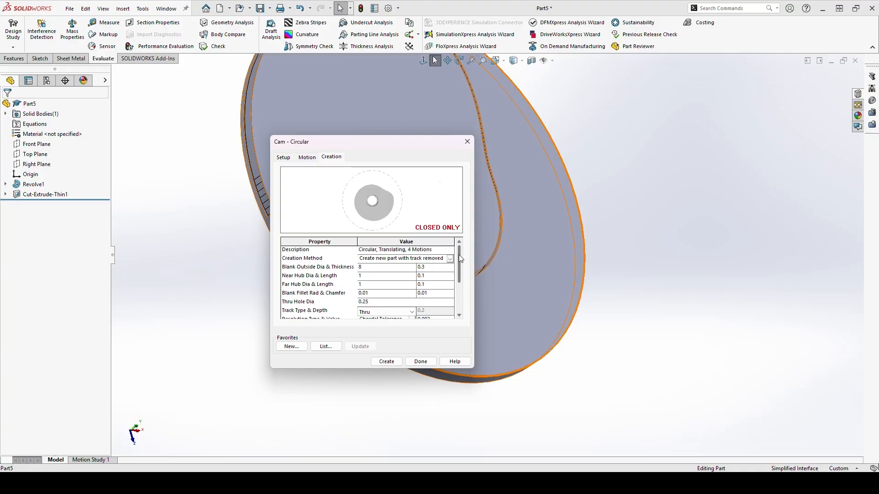
left_click(386, 362)
left_click_drag(422, 150, 268, 165)
middle_click_drag(397, 219, 453, 274)
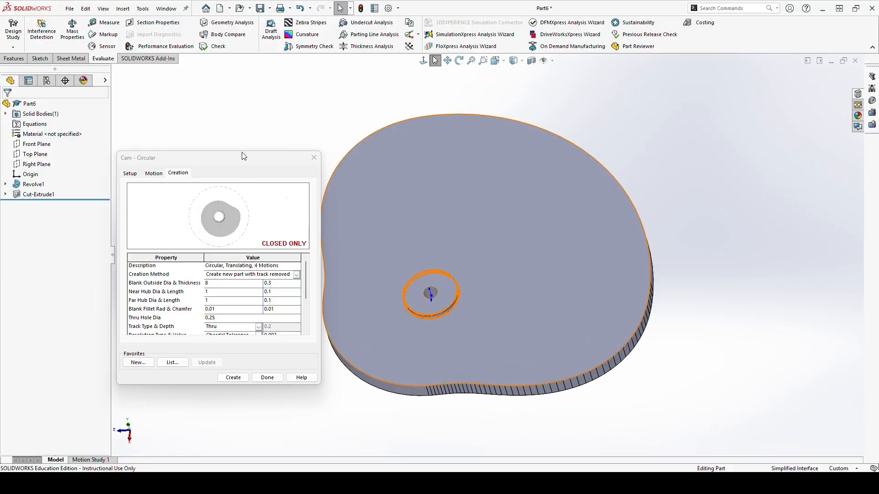
Clear the near hub and far hub diameters and lengths and the blank fillet radius and chamfer
left_click_drag(243, 153, 405, 132)
left_click(392, 274)
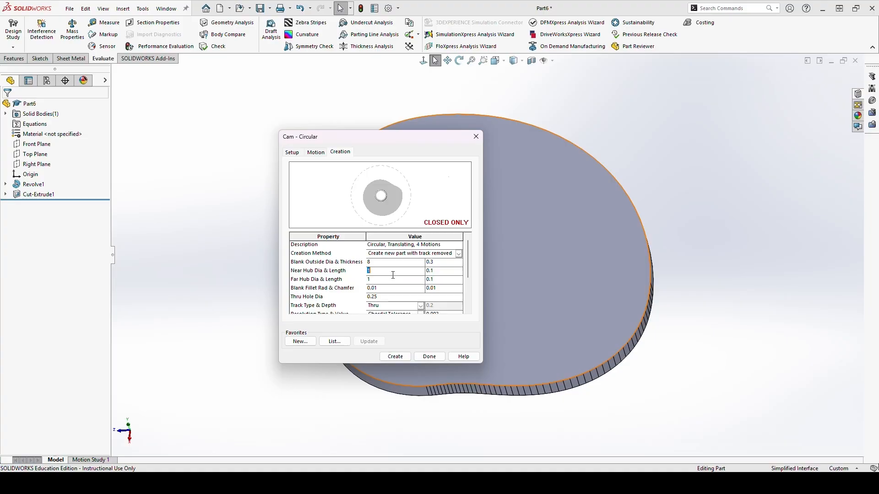
left_click(406, 280)
key("BackSpace")
left_click(387, 289)
key("BackSpace")
left_click(438, 288)
double_click(437, 286)
key("BackSpace")
left_click(439, 281)
key("BackSpace")
left_click(439, 271)
Create the cam part without hubs, inspect it, and close the circular cam settings
left_click(397, 357)
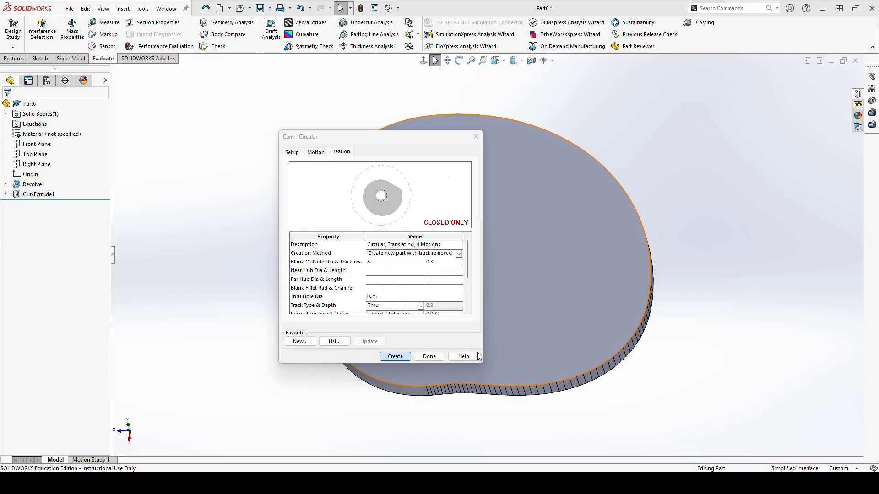
middle_click_drag(520, 337, 543, 327)
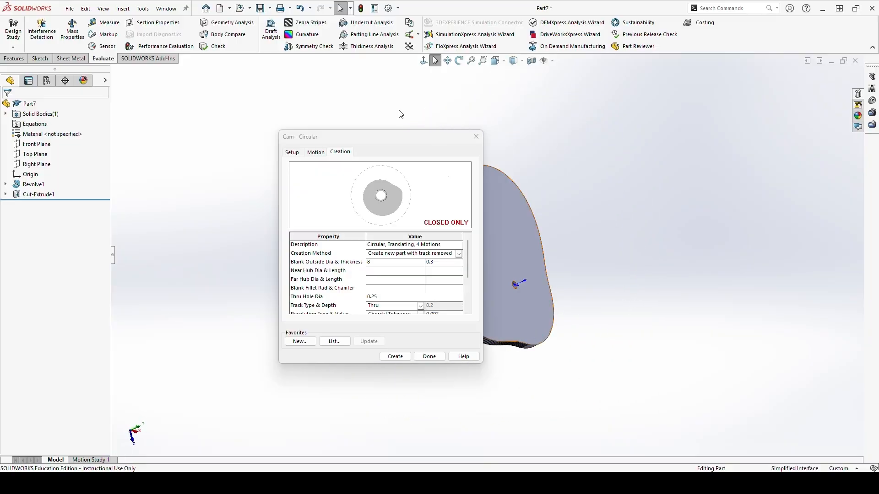
left_click_drag(386, 133, 252, 138)
middle_click_drag(546, 311, 532, 280)
middle_click_drag(495, 311, 546, 241)
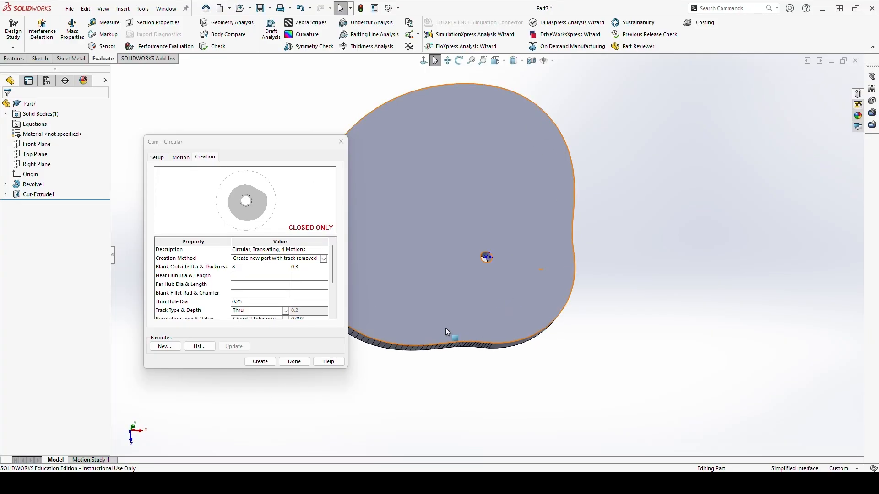
left_click(293, 363)
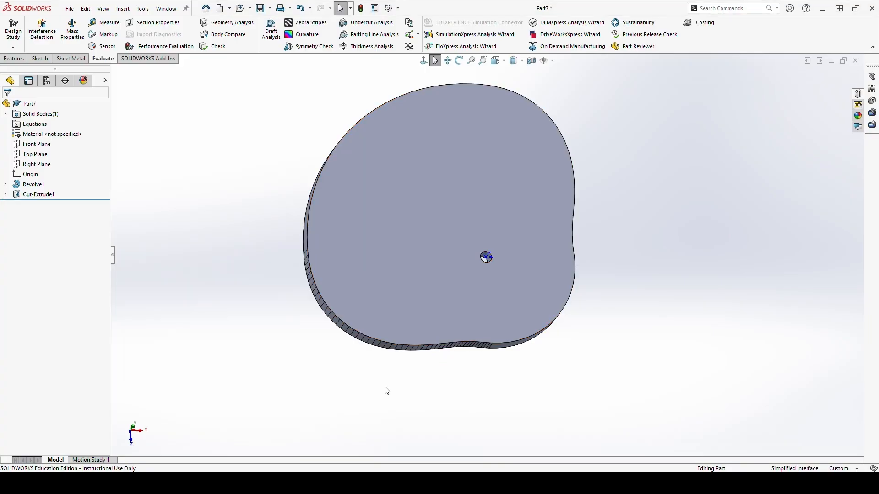
Compare the generated cam parts using the previews of the open documents
mouse_move(323, 482)
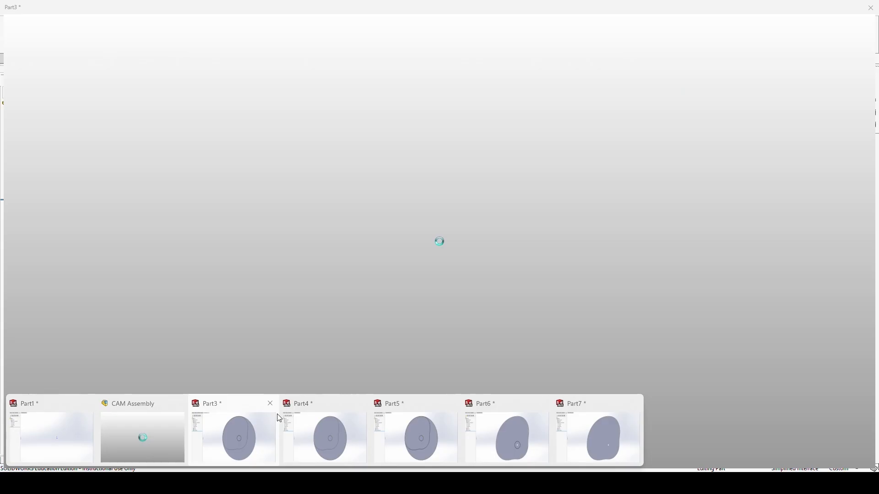
left_click_drag(243, 358, 235, 379)
left_click_drag(330, 358, 324, 384)
left_click_drag(426, 355, 420, 377)
mouse_move(504, 356)
left_mouse_down()
mouse_move(505, 382)
mouse_move(497, 380)
left_mouse_up()
mouse_move(603, 354)
left_mouse_down()
mouse_move(601, 386)
mouse_move(613, 382)
left_mouse_up()
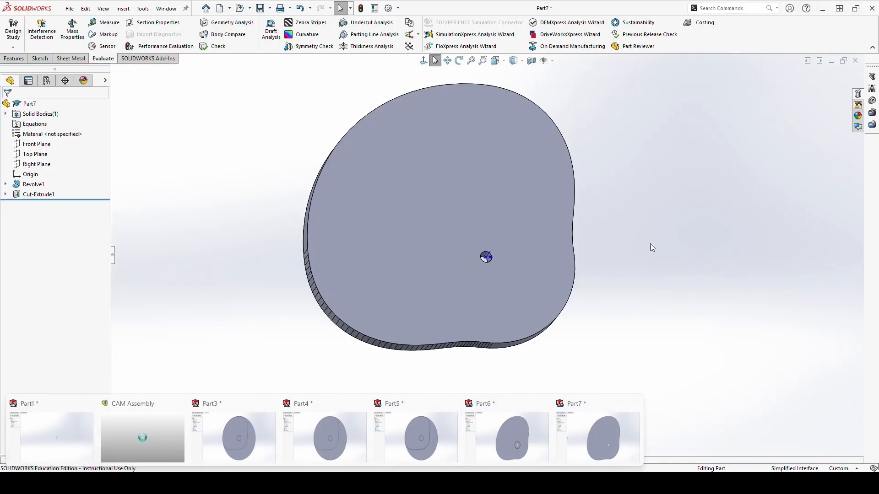
Examine the hubless cam's faceted outer edge and center hole, and look over the CAM Assembly it belongs in
middle_click_drag(583, 279, 590, 323)
middle_click_drag(580, 366, 539, 312)
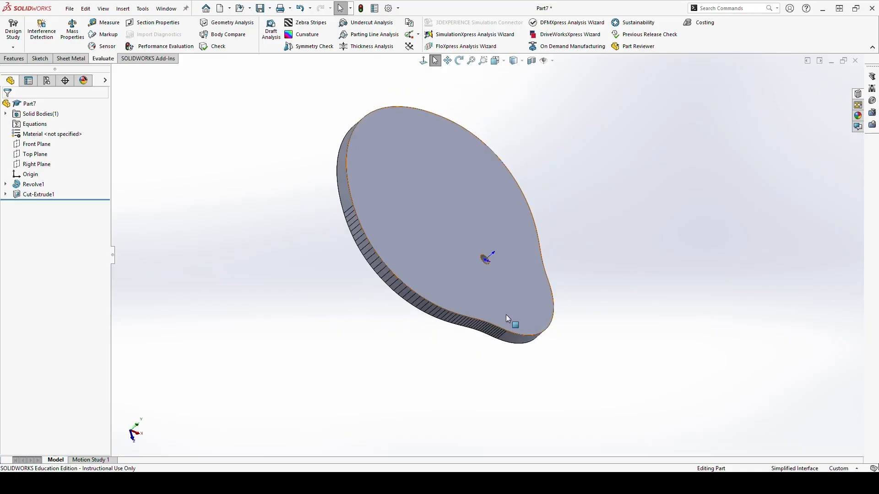
scroll(435, 285, "down", 5)
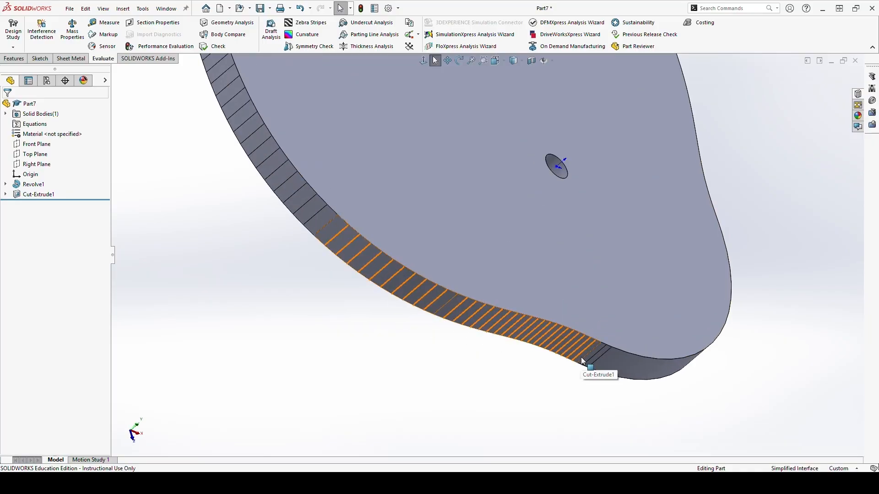
middle_click_drag(458, 392, 442, 375)
scroll(443, 374, "up", 7)
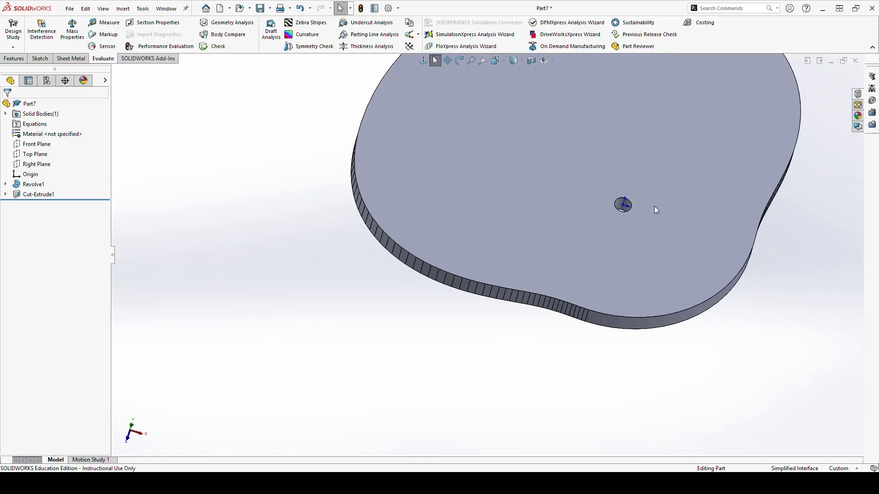
scroll(629, 184, "down", 4)
scroll(553, 228, "up", 3)
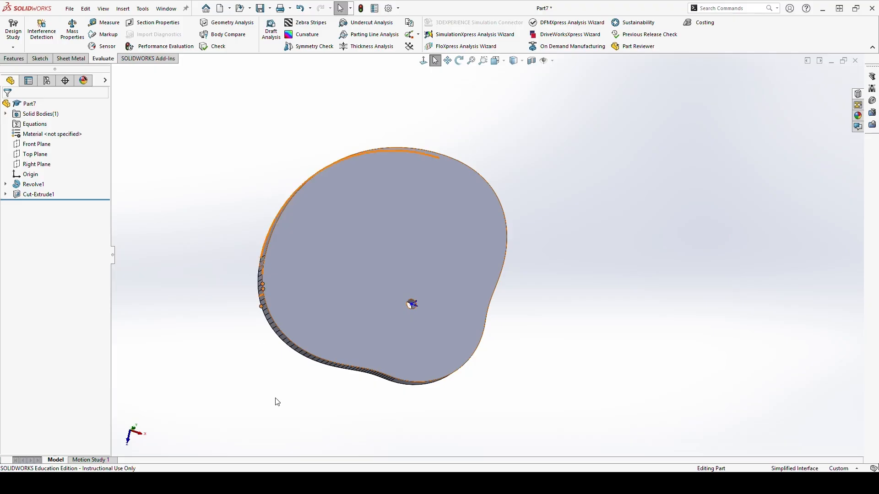
key("ctrl+Tab")
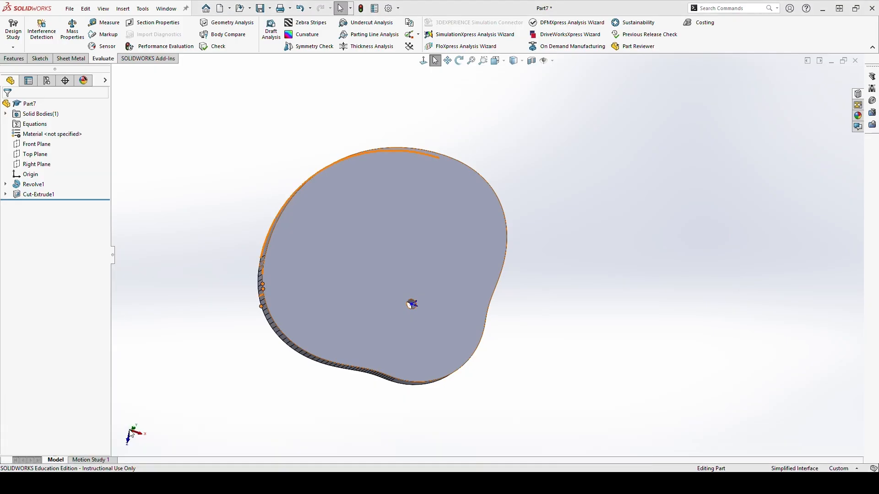
middle_click_drag(517, 306, 579, 281)
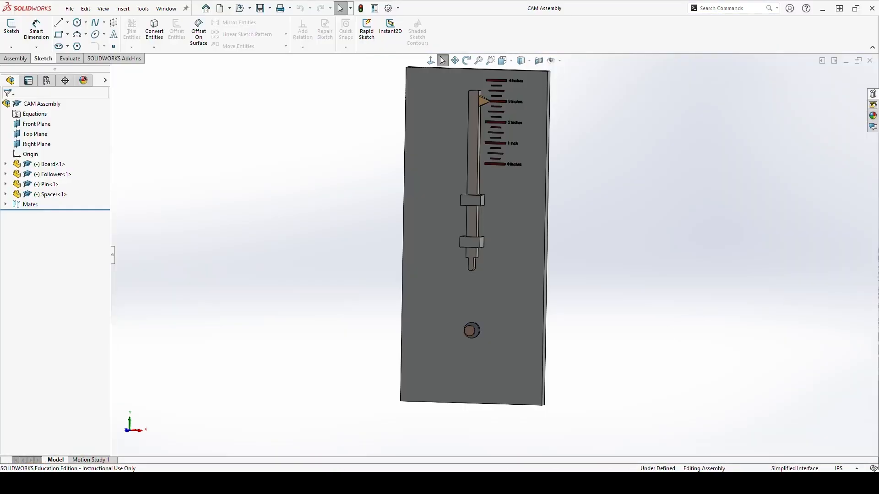
Return to the hubless cam part and save it as "CAM - Toolbox Based" in the CAM Assembly folder
key("ctrl+Tab")
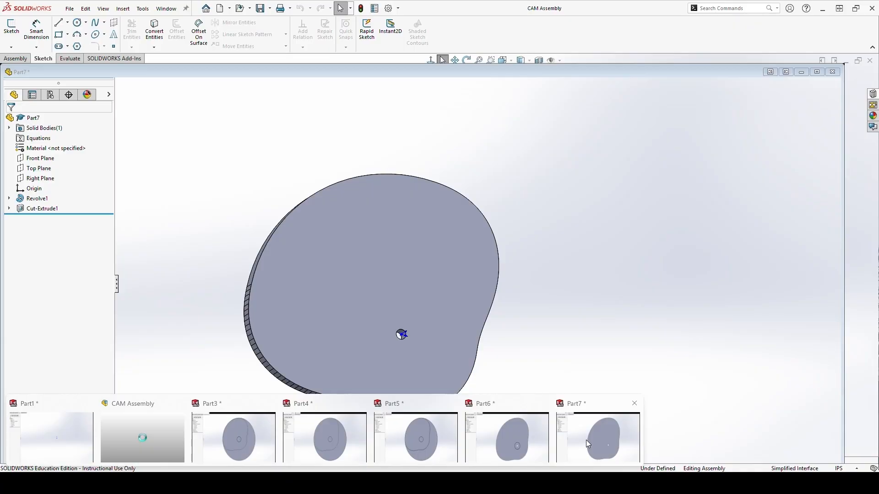
left_click(571, 431)
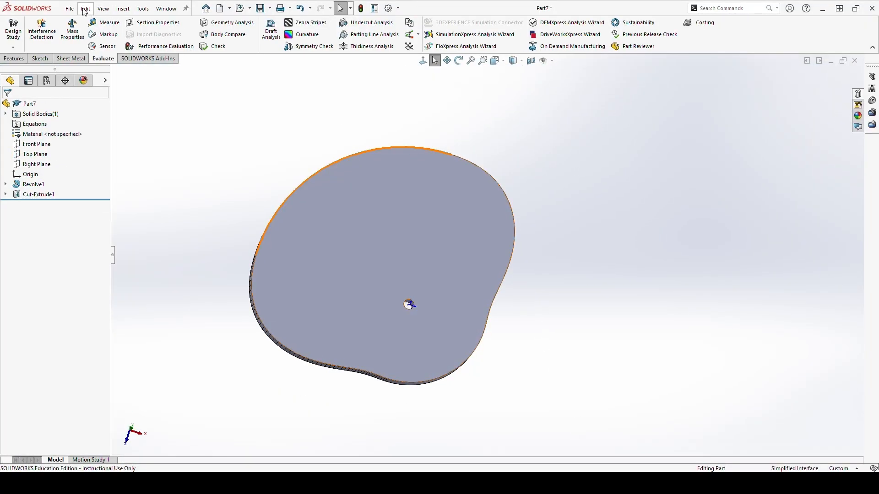
left_click(69, 8)
left_click(105, 124)
type("CAM")
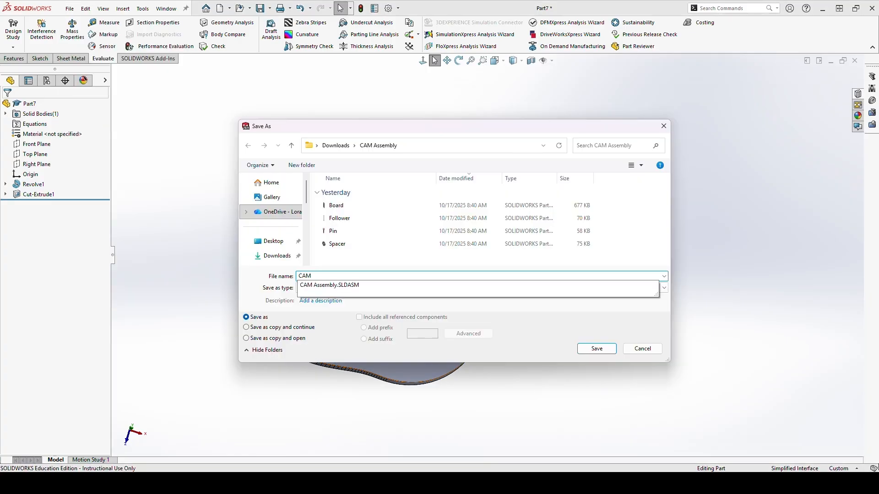
type(" - Toolbox Based")
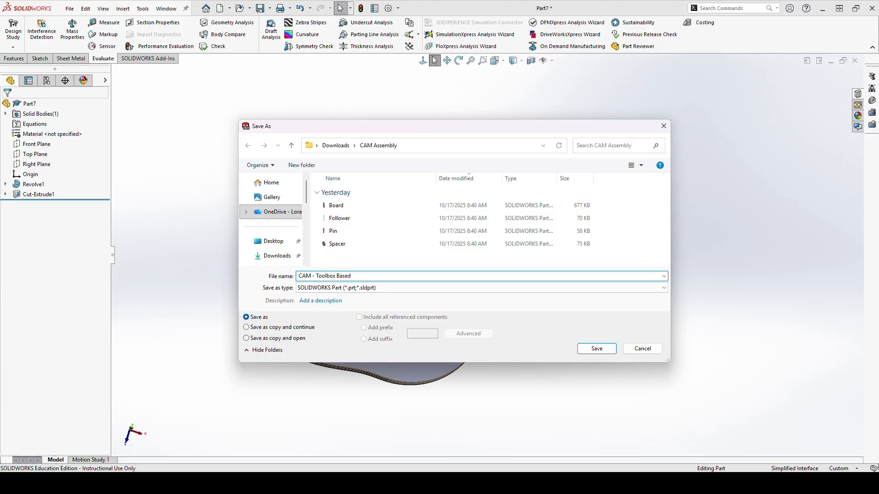
key("Return")
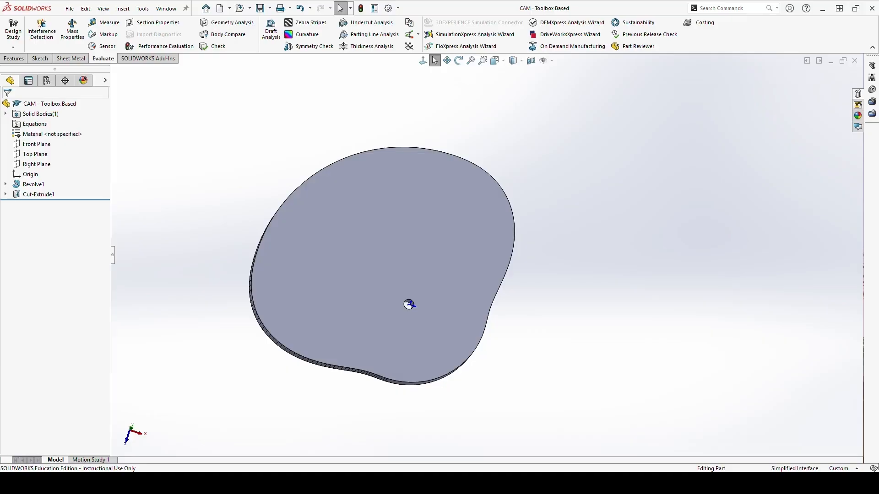
Switch to CAM Assembly and insert the CAM - Toolbox Based part beside the board
key("ctrl+Tab")
left_click(129, 412)
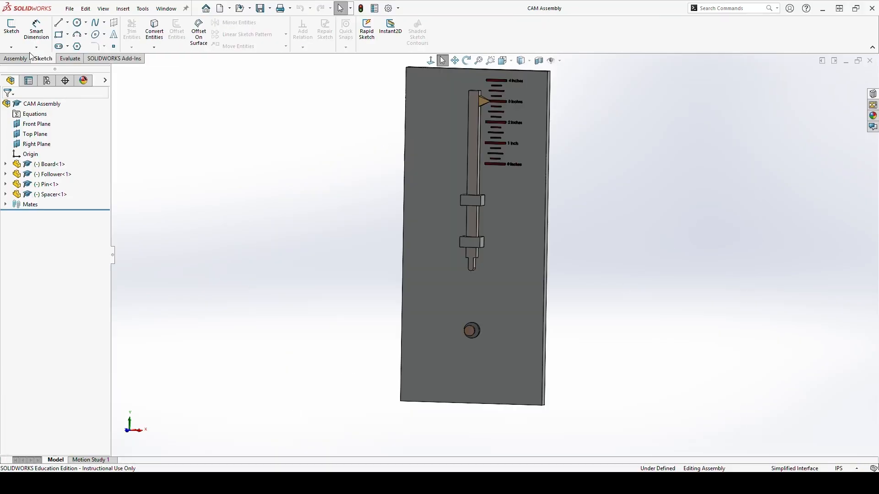
left_click(16, 59)
left_click(49, 30)
left_click(43, 202)
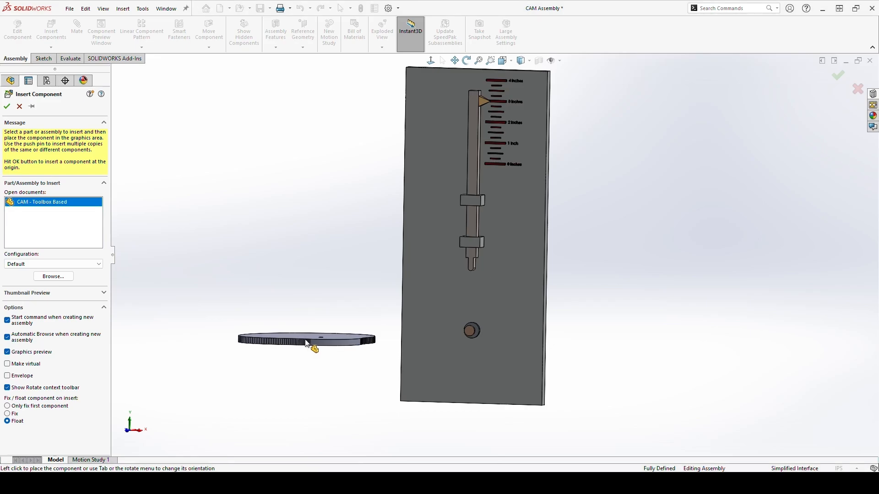
left_click(306, 343)
Add a concentric mate between the cam's through hole and the pin's cylindrical shaft
middle_click_drag(339, 327, 357, 366)
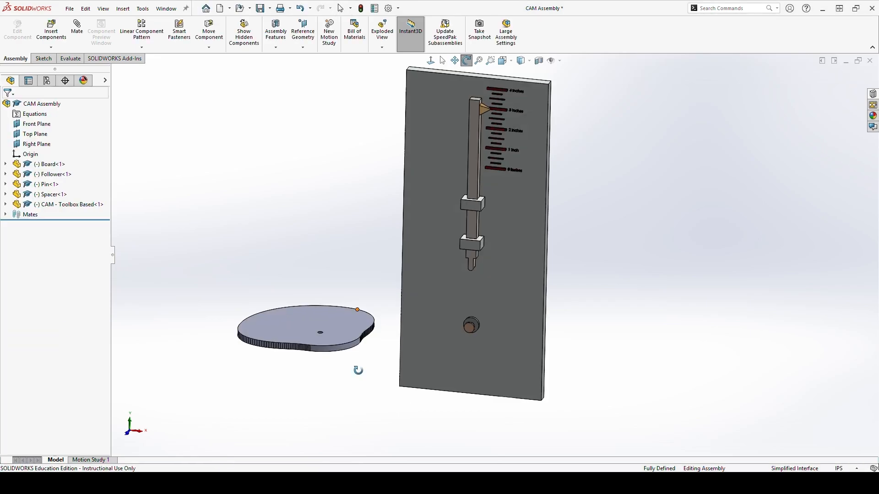
left_click(80, 38)
scroll(329, 333, "down", 6)
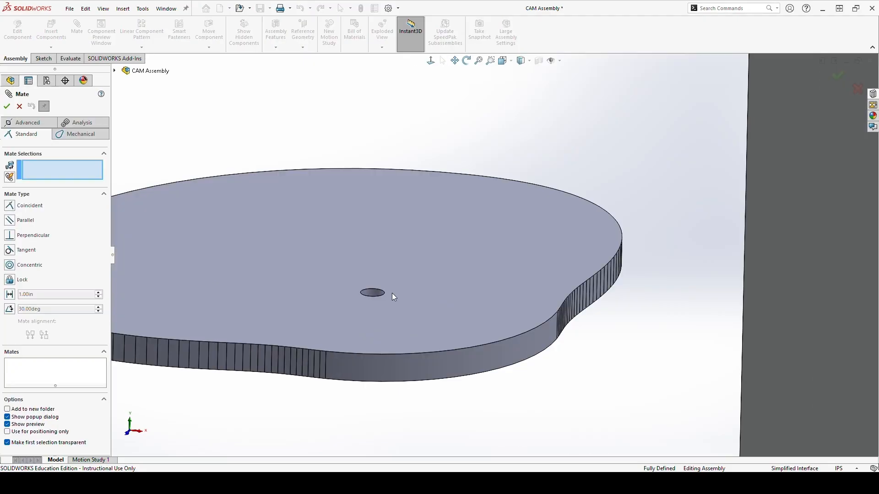
left_click(376, 293)
scroll(395, 306, "up", 5)
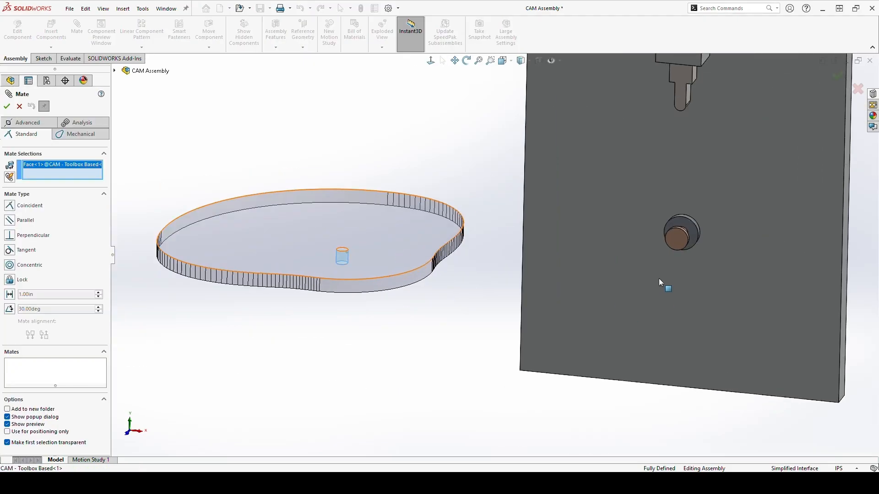
middle_click_drag(660, 279, 622, 259)
scroll(623, 243, "down", 5)
left_click(610, 229)
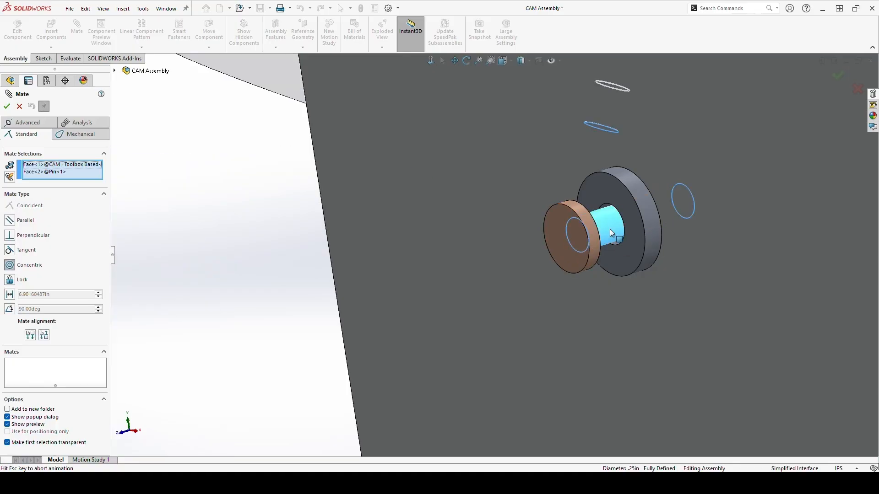
scroll(555, 276, "up", 5)
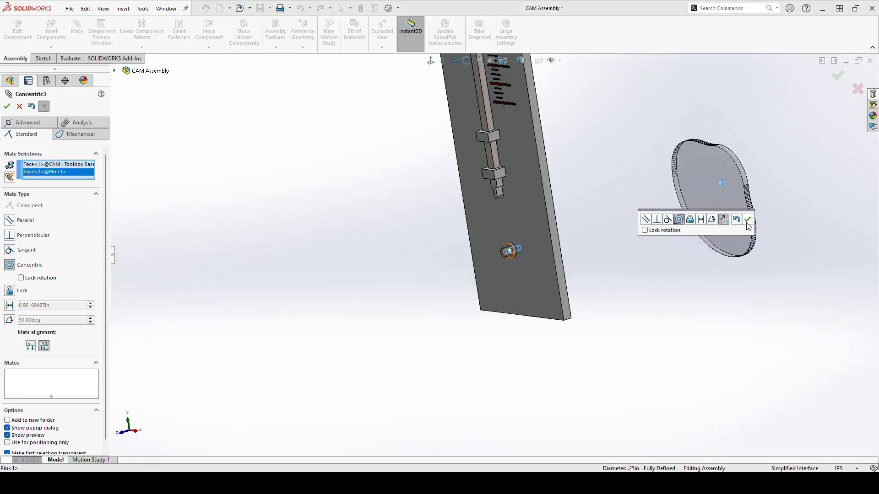
left_click(747, 220)
Add a coincident mate between the cam's flat face and the underside of the pin's head
left_click(730, 202)
middle_click_drag(721, 208, 597, 291)
scroll(540, 237, "down", 2)
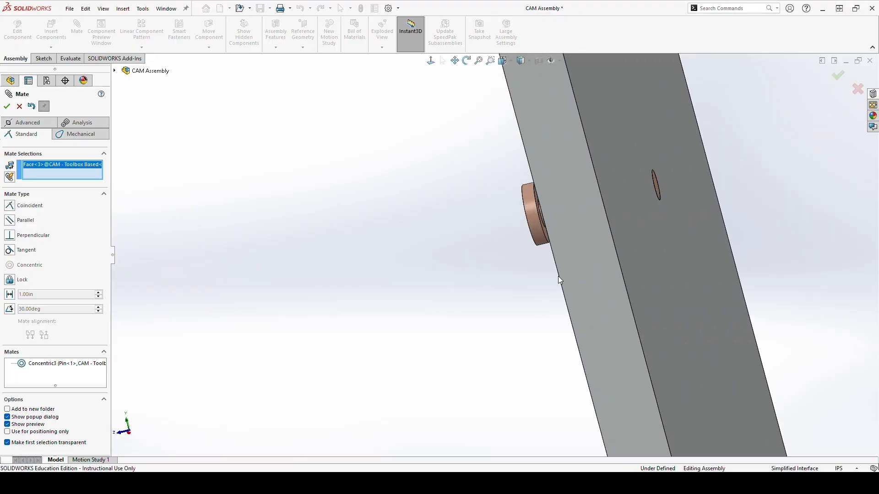
scroll(537, 257, "down", 3)
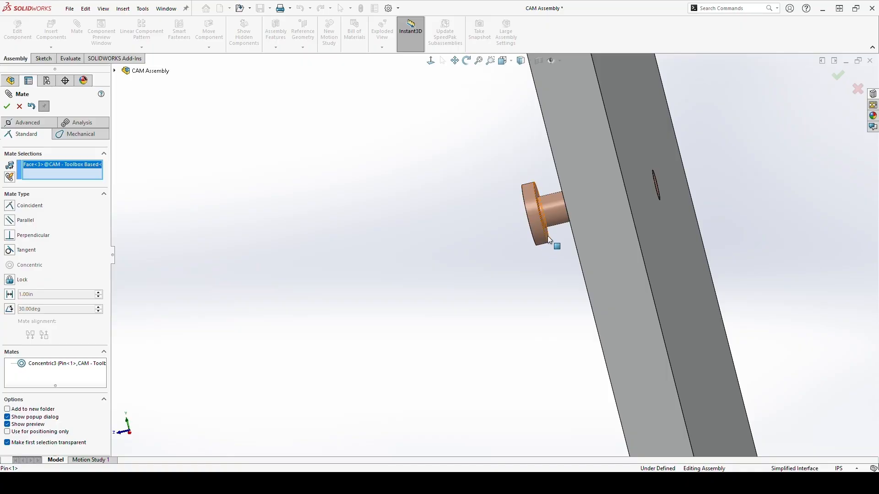
left_click(549, 249)
middle_click_drag(460, 310, 597, 281)
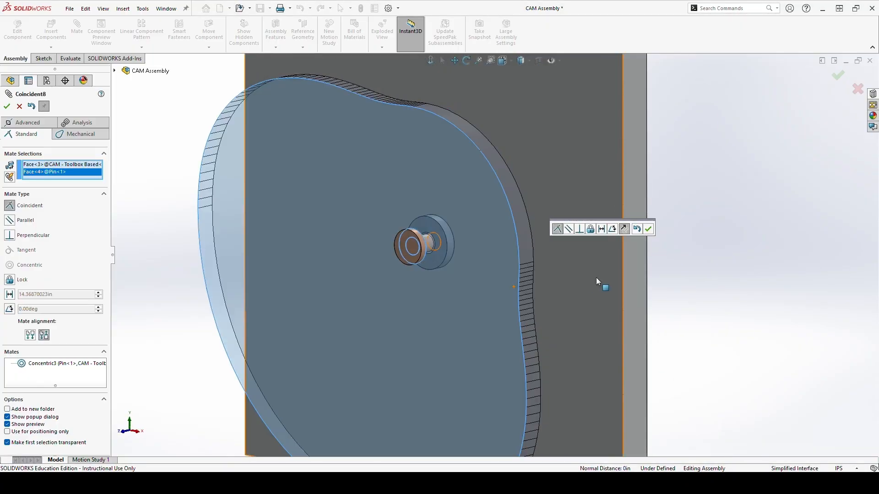
left_click(650, 228)
scroll(655, 276, "up", 6)
scroll(454, 207, "down", 1)
middle_click_drag(454, 206, 478, 170)
scroll(479, 176, "down", 3)
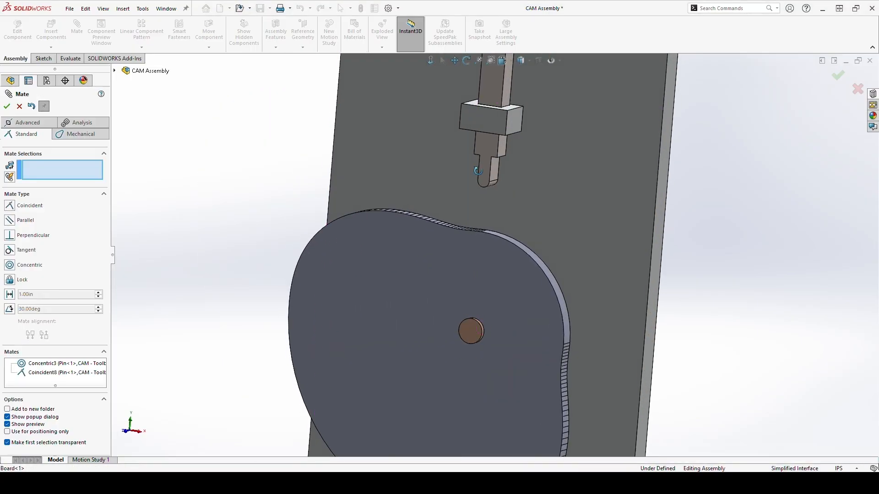
scroll(496, 192, "down", 2)
left_click(483, 196)
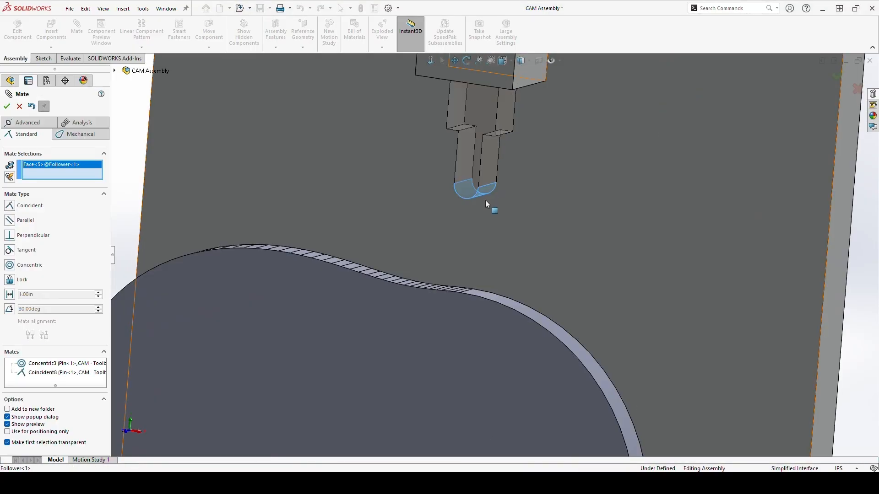
left_click(518, 307)
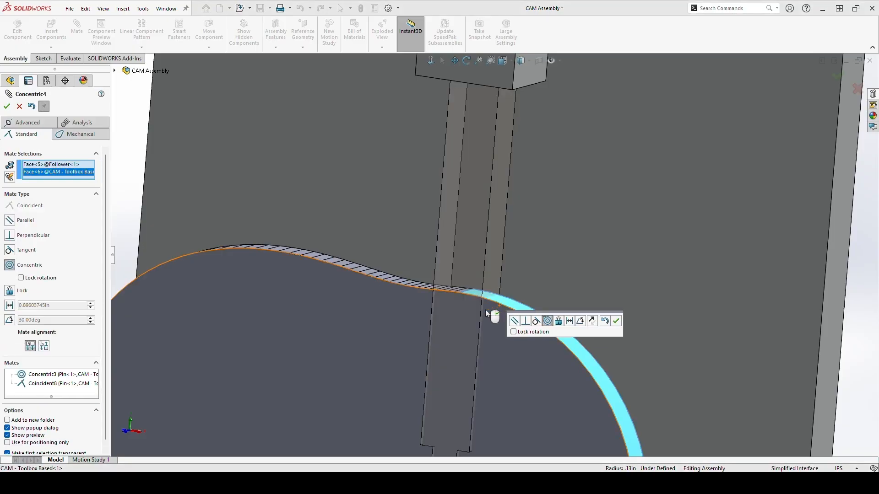
left_click(81, 133)
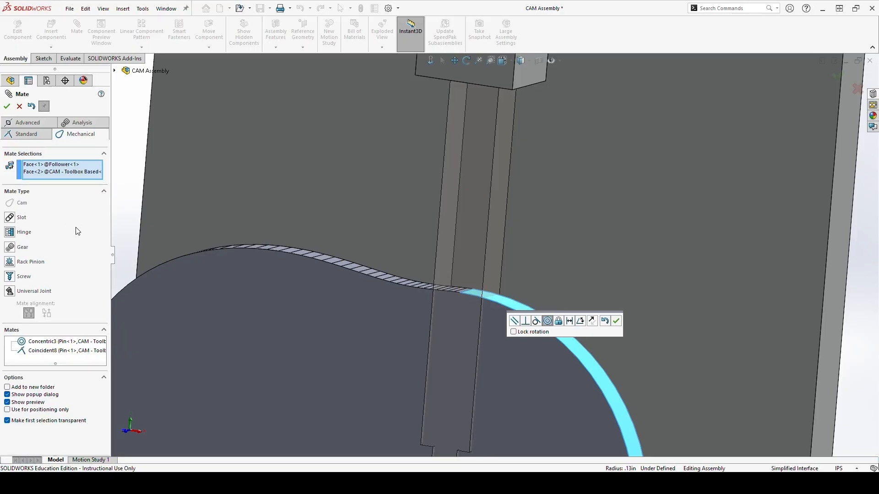
left_click(20, 108)
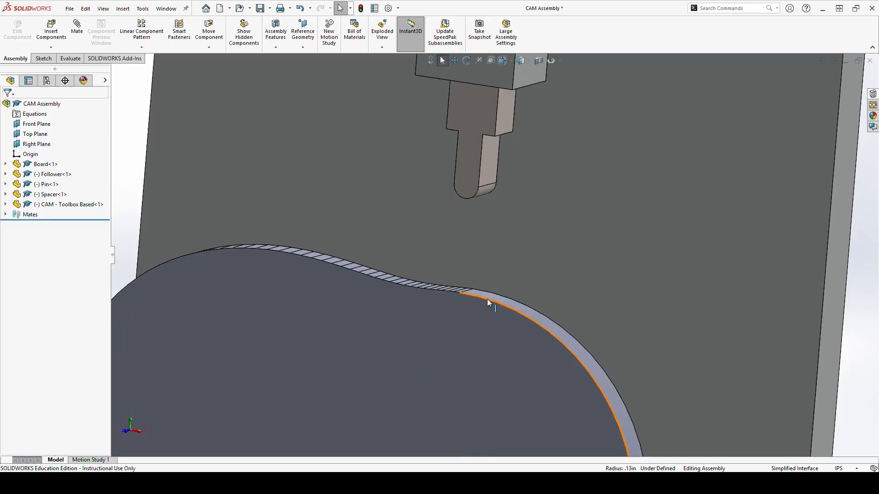
Open the CAM - Toolbox Based part from the assembly and examine the facets along its outer edge
scroll(487, 298, "up", 6)
left_click(666, 281)
left_click(515, 331)
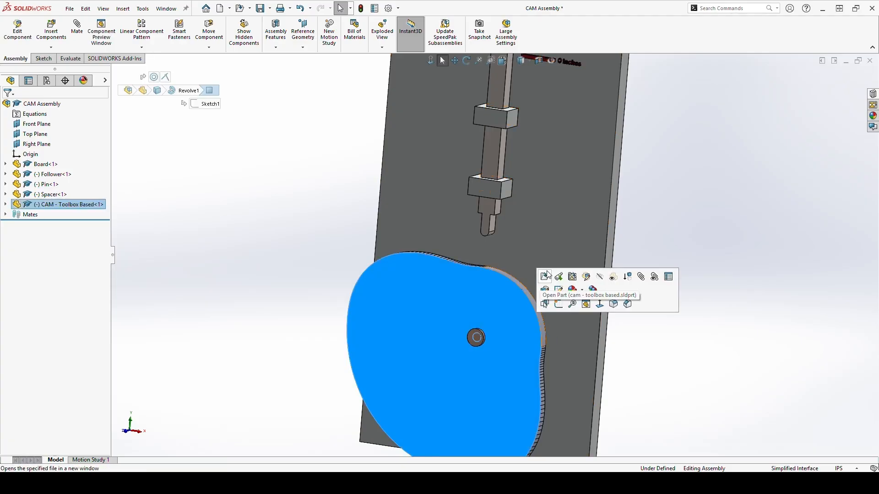
left_click(544, 277)
middle_click_drag(511, 325, 398, 349)
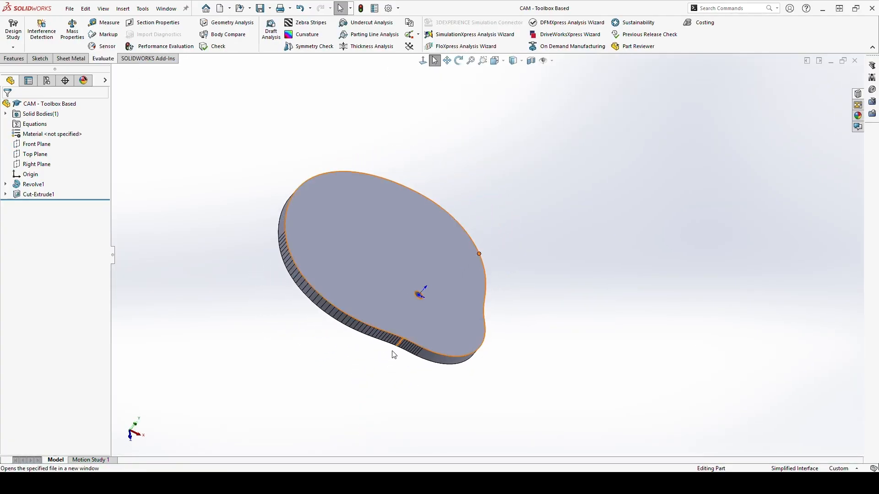
scroll(313, 251, "down", 4)
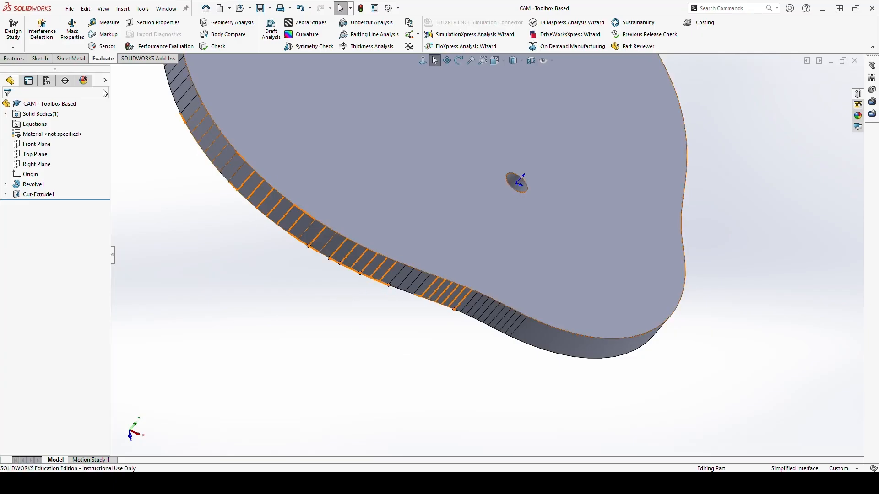
left_click(13, 59)
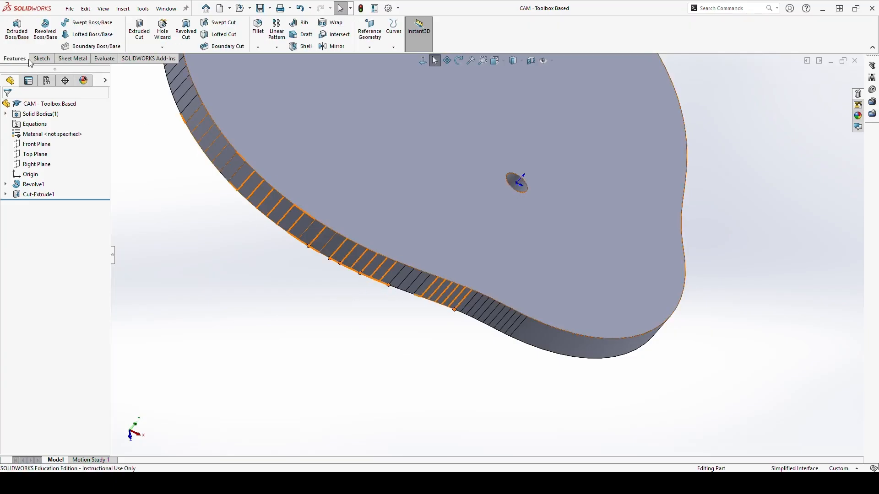
left_click(259, 30)
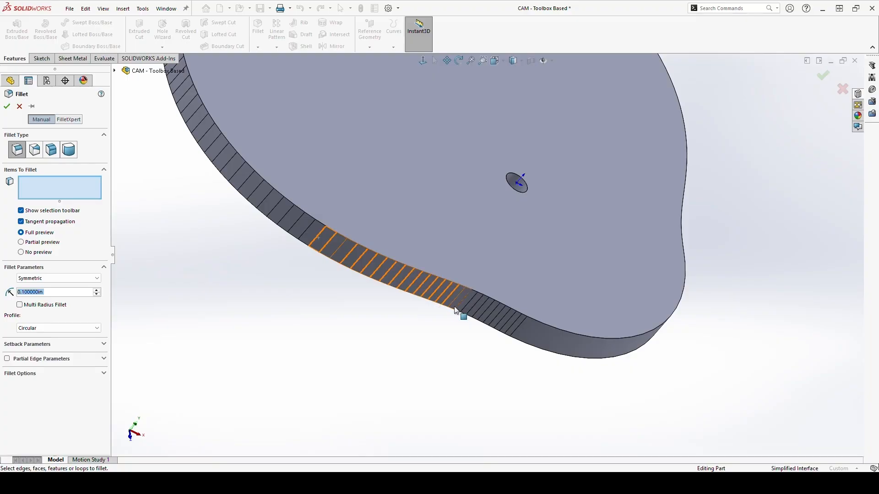
key("Escape")
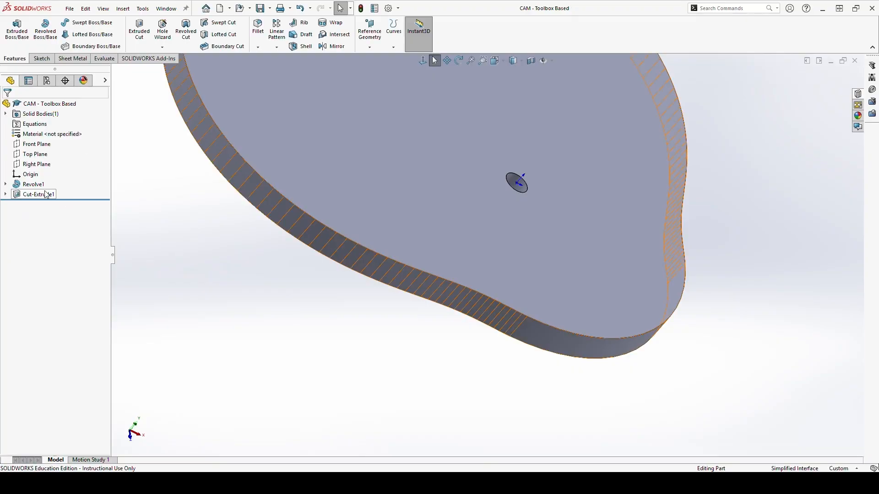
Open the profile sketch of the cam's Cut-Extrude1 feature for editing
left_click(5, 195)
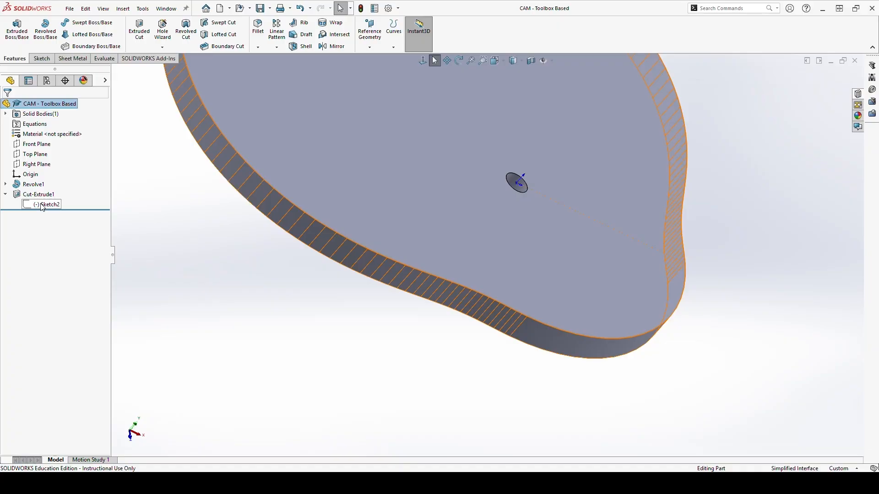
left_click(42, 204)
left_click(58, 181)
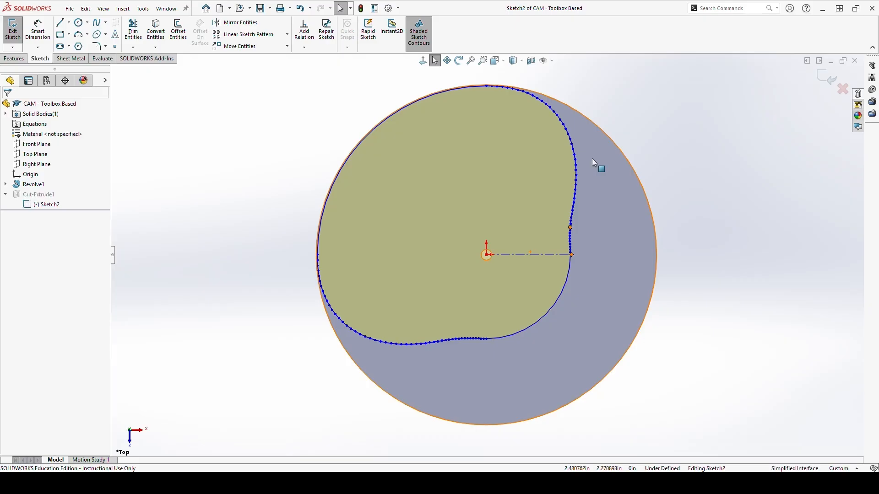
scroll(593, 137, "down", 2)
mouse_move(634, 77)
left_mouse_down()
mouse_move(388, 225)
mouse_move(224, 276)
left_mouse_up()
scroll(551, 289, "down", 5)
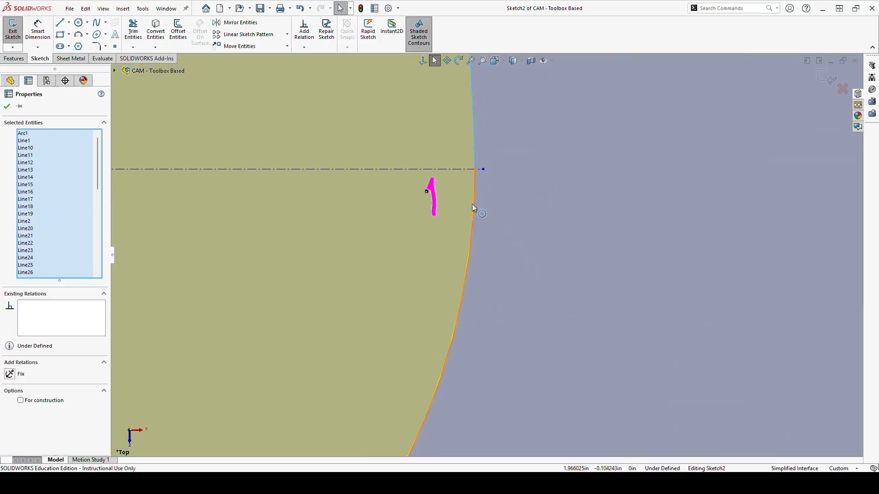
scroll(490, 283, "up", 5)
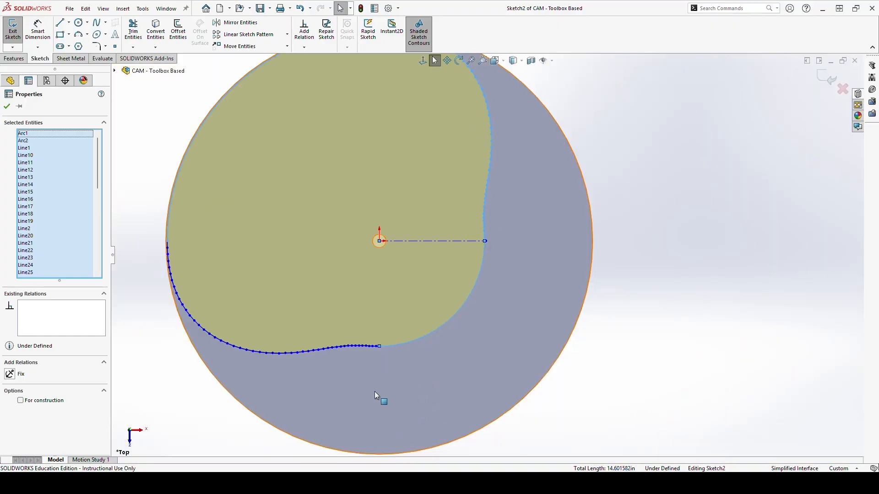
scroll(375, 391, "down", 5)
left_click_drag(463, 373, 227, 207, "ctrl")
left_click_drag(152, 210, 139, 208, "ctrl")
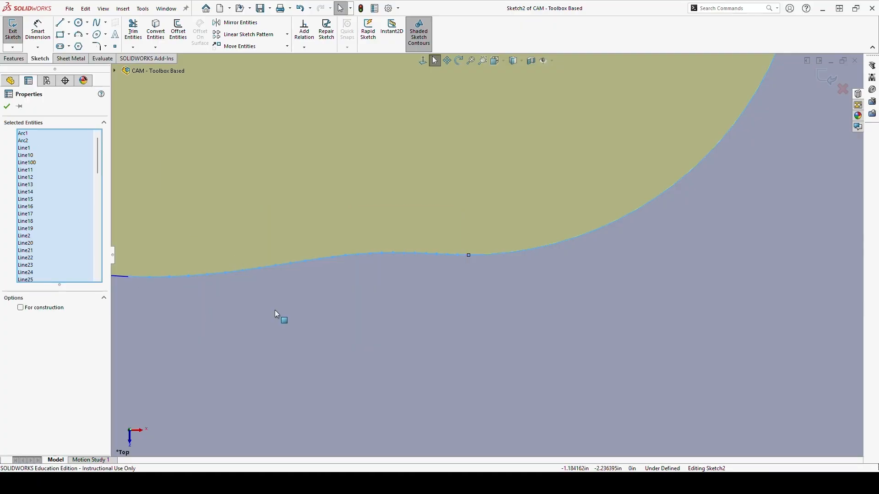
scroll(281, 317, "up", 3)
scroll(257, 174, "down", 4)
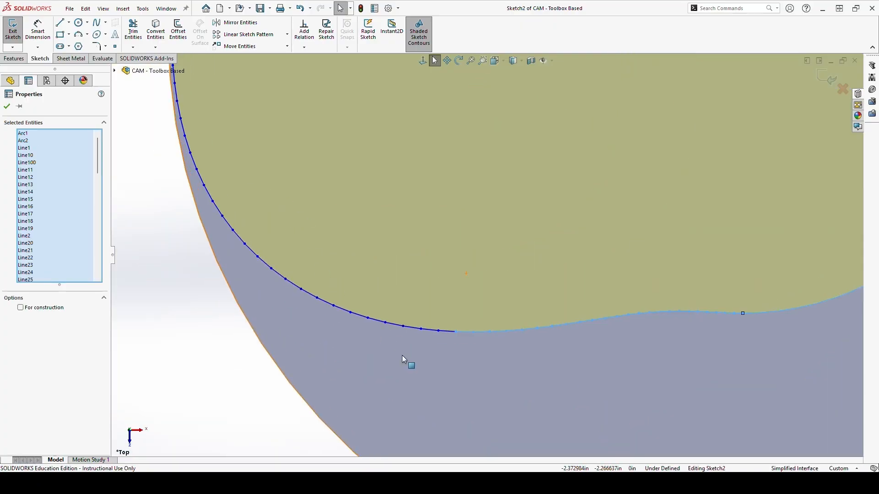
left_click_drag(445, 367, 142, 81, "ctrl")
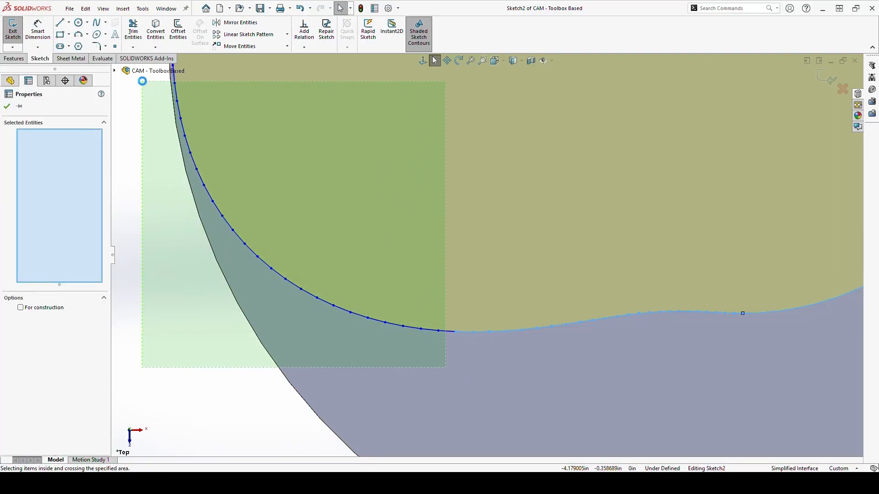
scroll(225, 223, "up", 3)
scroll(361, 156, "down", 3)
scroll(361, 155, "down", 4)
key("Escape")
Select the entire cam profile sketch and apply Fit Spline as constrained, with Delete geometry off and a tolerance of 0.00040733 in
key("ctrl+a")
scroll(496, 277, "up", 8)
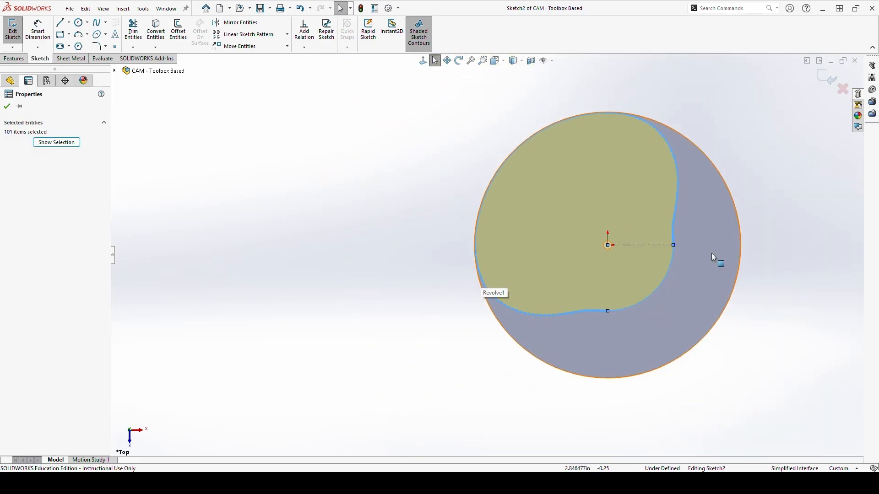
scroll(654, 248, "down", 2)
scroll(648, 176, "up", 1)
scroll(648, 177, "down", 1)
scroll(663, 139, "down", 1)
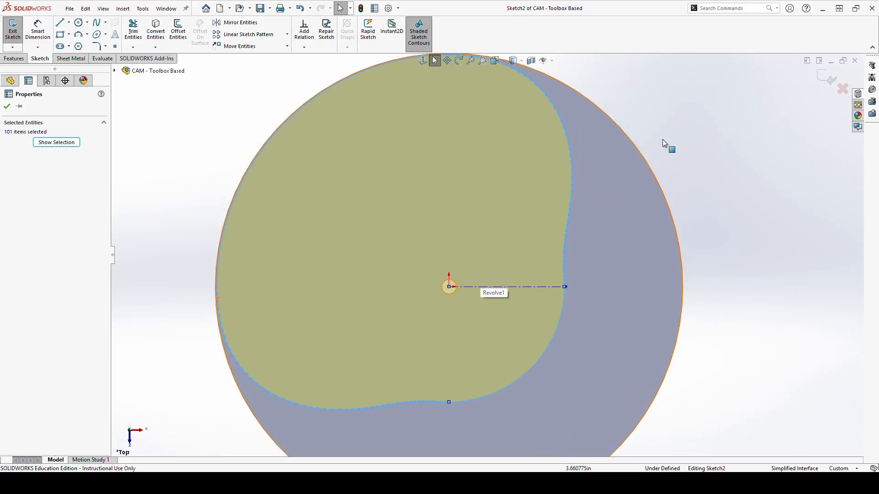
scroll(659, 140, "up", 1)
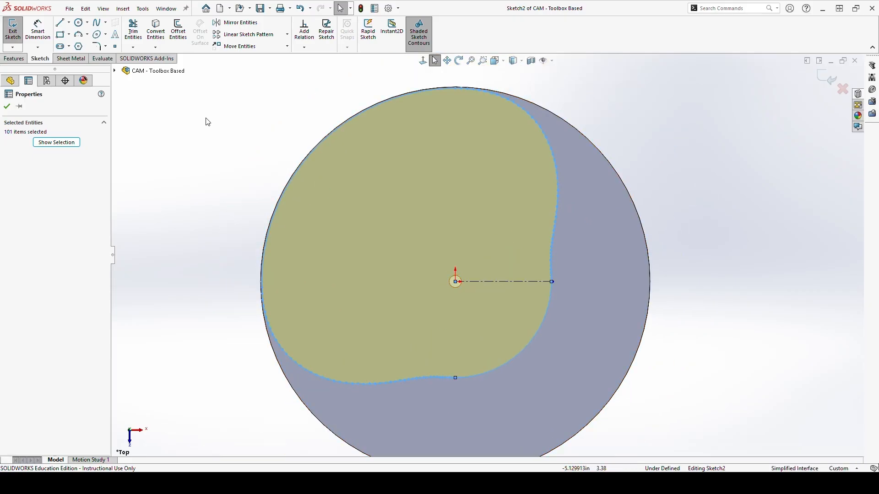
left_click(143, 8)
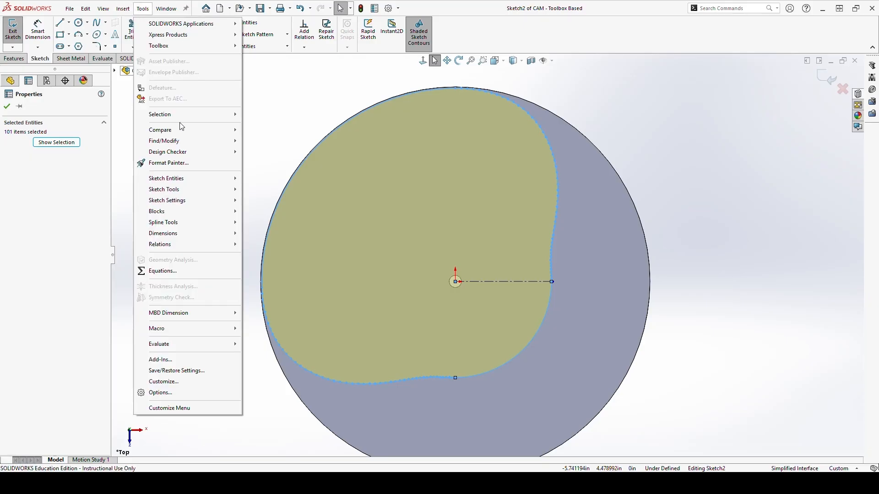
mouse_move(215, 223)
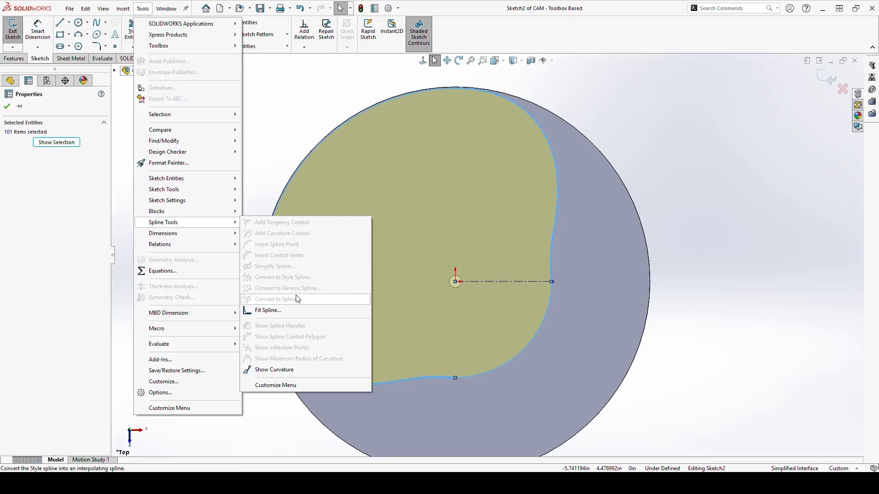
left_click(294, 312)
left_click(54, 208)
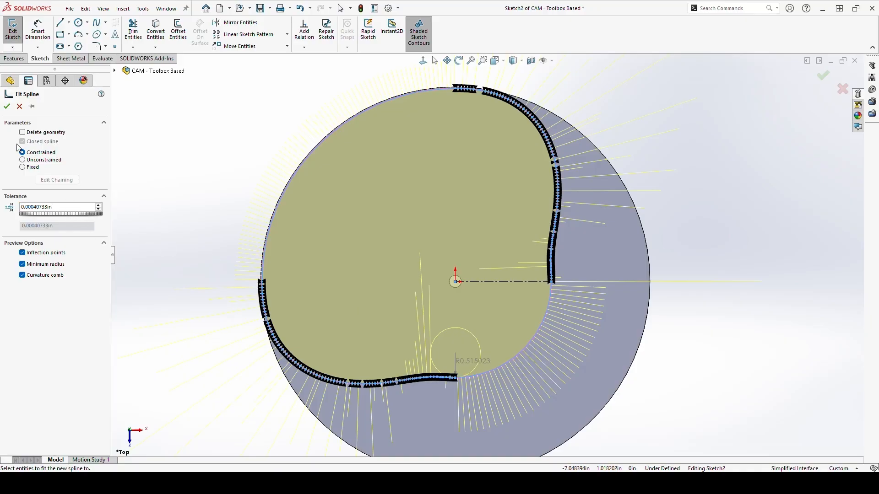
left_click(7, 109)
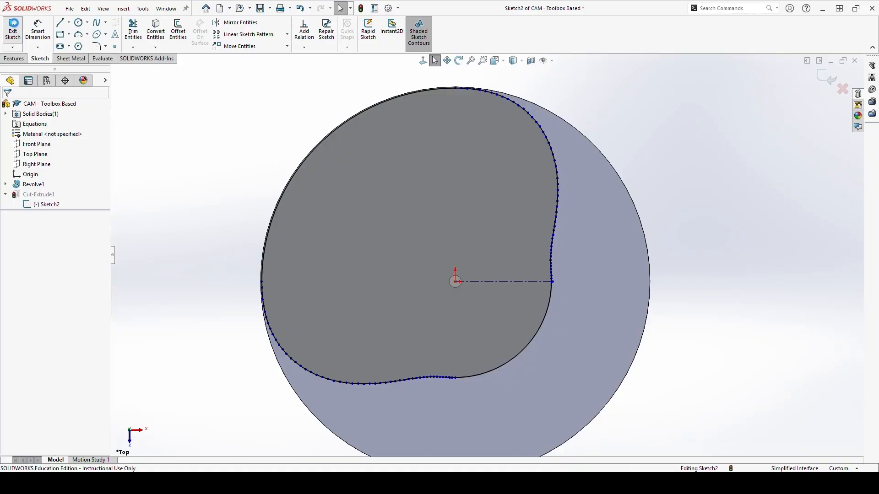
Exit the sketch to rebuild the cam with the fitted spline, check its outer edge, and save the part
left_click(14, 24)
middle_click_drag(435, 264, 441, 111)
scroll(422, 267, "up", 1)
scroll(422, 267, "down", 6)
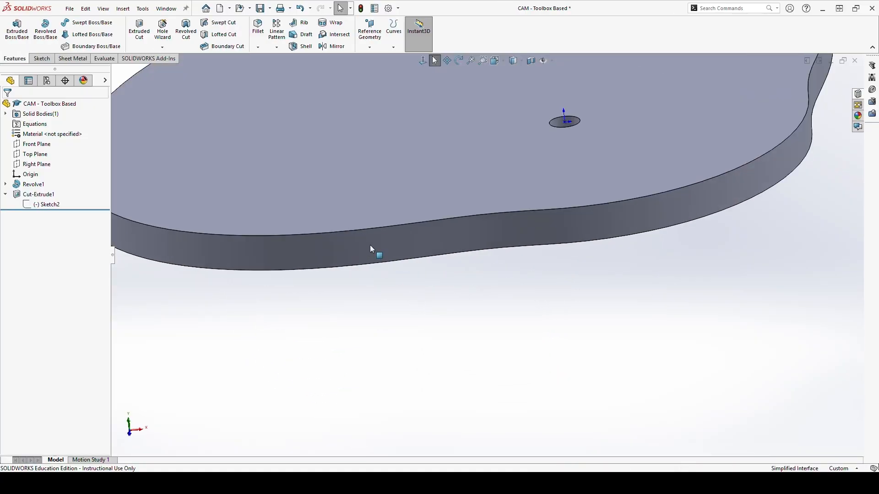
left_click(612, 217)
left_click(555, 306)
key("ctrl+s")
Switch back to CAM Assembly and rebuild it with the modified cam
key("ctrl+Tab")
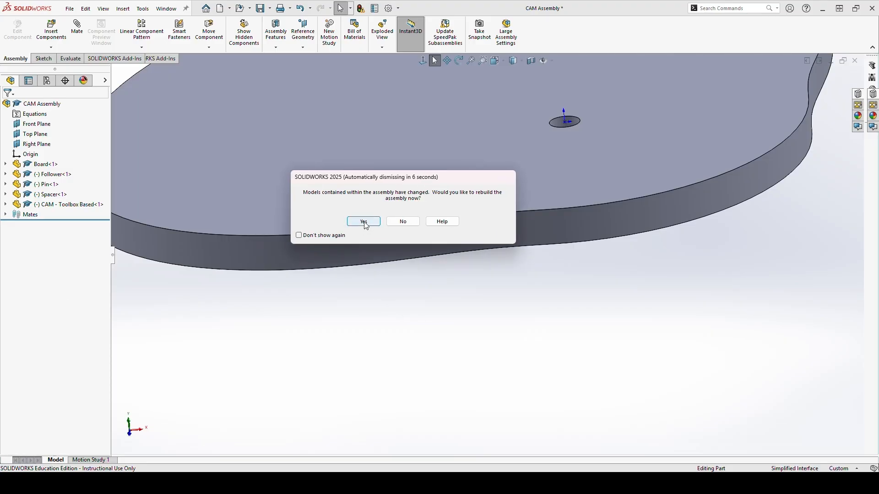
left_click(363, 222)
scroll(652, 308, "down", 3)
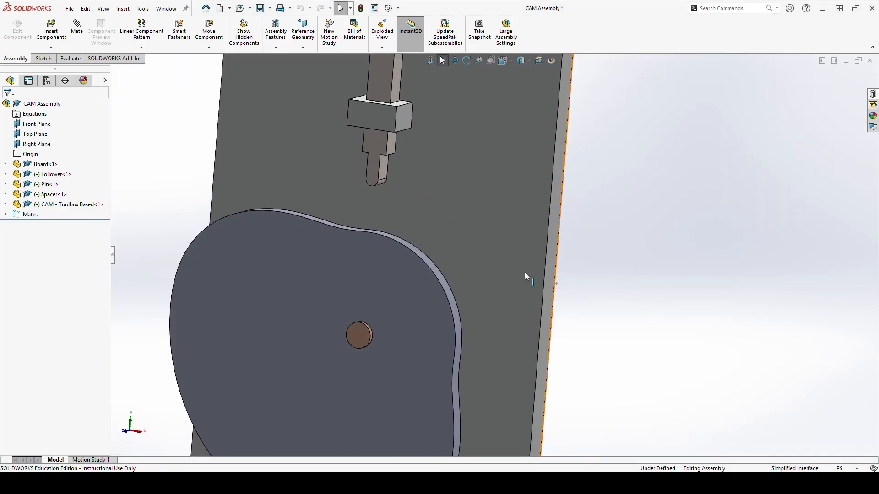
mouse_move(473, 260)
middle_mouse_down()
mouse_move(493, 259)
mouse_move(483, 264)
middle_mouse_up()
scroll(450, 258, "up", 2)
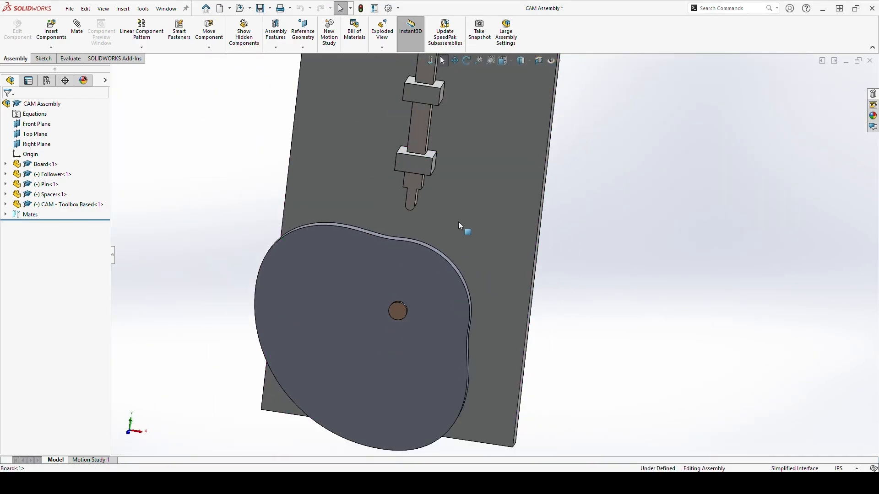
Add a mechanical Cam mate between the cam's outer edge face and the follower's rounded tip, and rotate the cam to test it
left_click(72, 50)
scroll(397, 247, "down", 5)
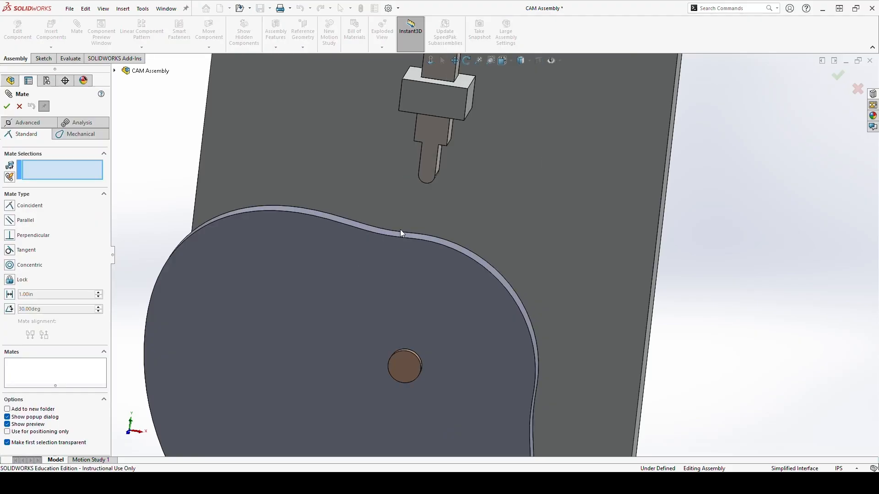
left_click(414, 253)
middle_click_drag(442, 226, 425, 207)
left_click(462, 118)
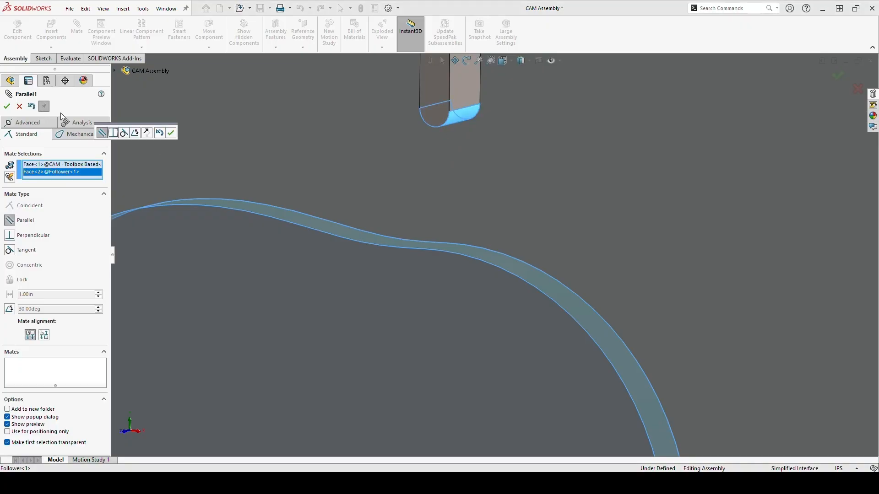
left_click(69, 136)
left_click(24, 204)
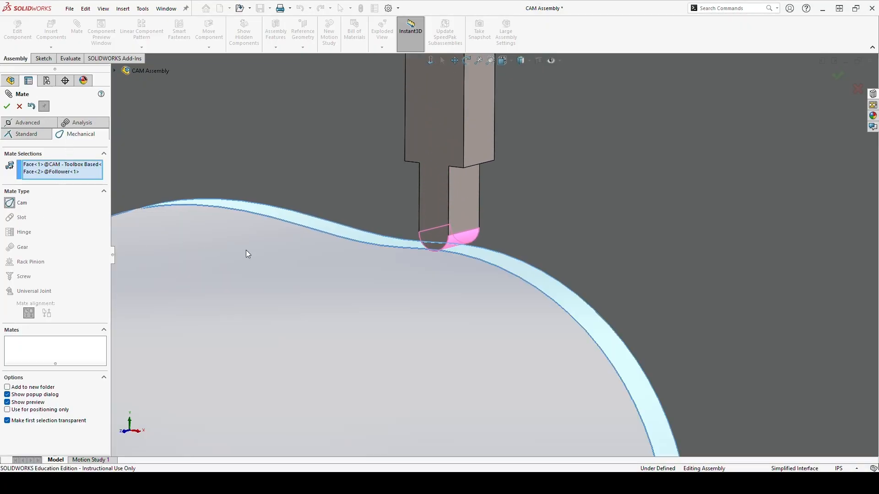
left_click(6, 106)
left_click(7, 106)
scroll(454, 317, "up", 8)
left_click_drag(438, 277, 410, 362)
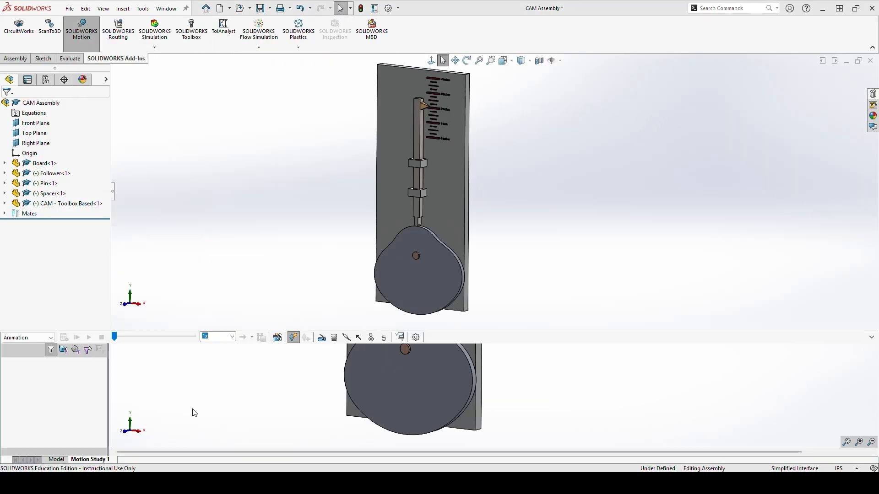
Set the motion study type to Motion Analysis and add a rotary motor to drive the cam
left_click(27, 339)
left_click(24, 367)
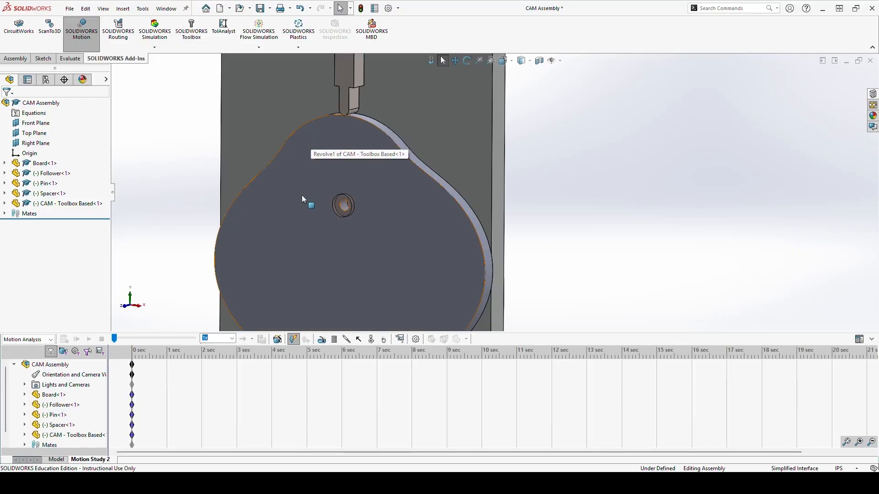
left_click(322, 339)
key("Return")
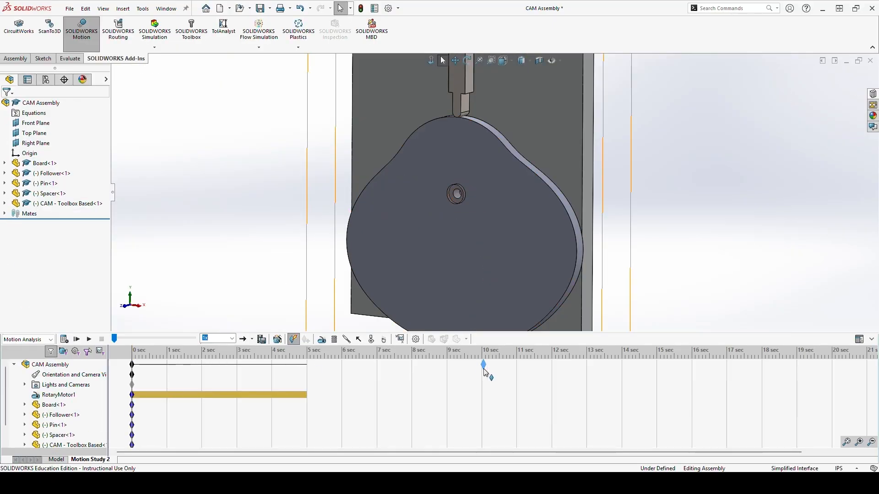
Extend the study to 12 seconds and create a new plot of the follower's linear displacement, Y component, against time
left_click(401, 339)
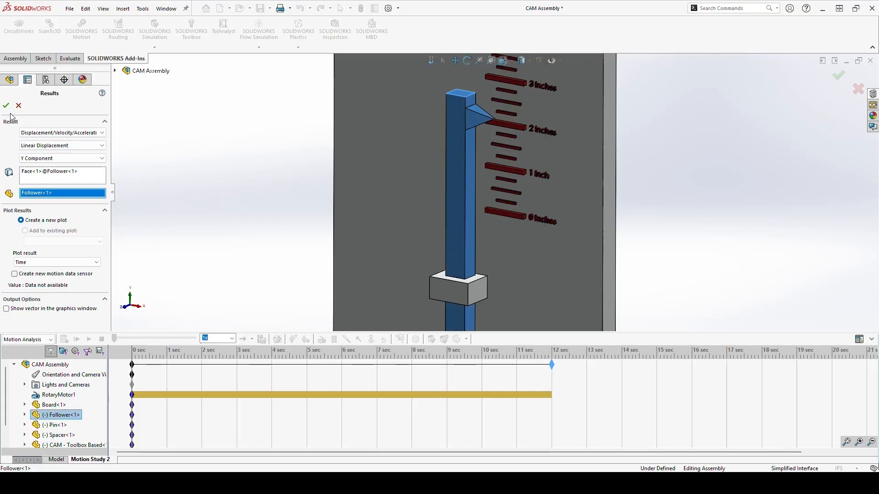
left_click(6, 105)
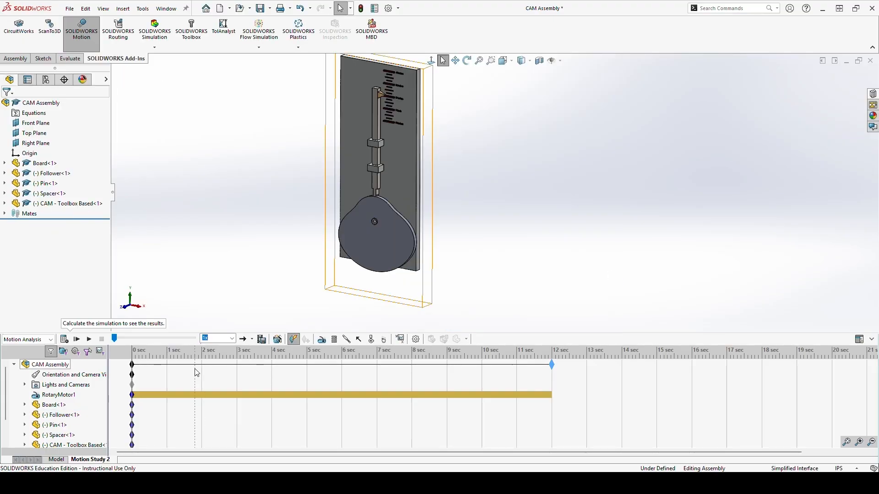
Calculate the motion study of the rotating cam and follower
scroll(437, 203, "down", 3)
scroll(419, 270, "down", 1)
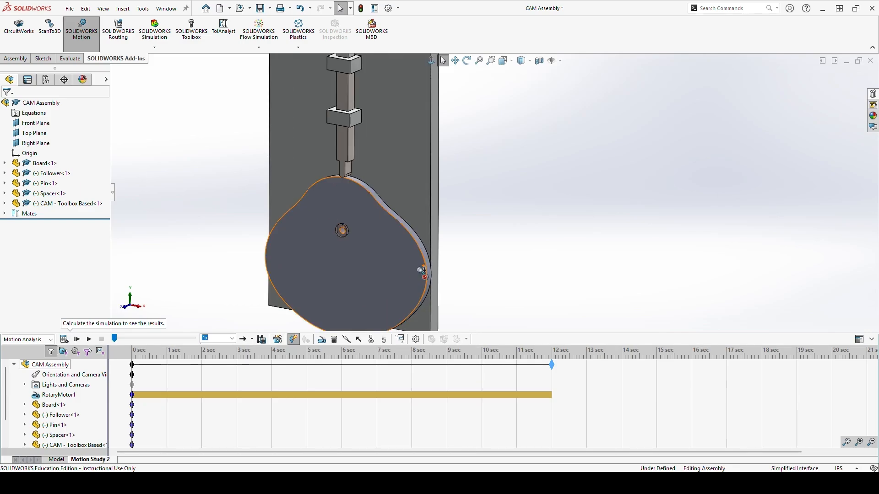
scroll(419, 270, "up", 2)
scroll(520, 167, "down", 1)
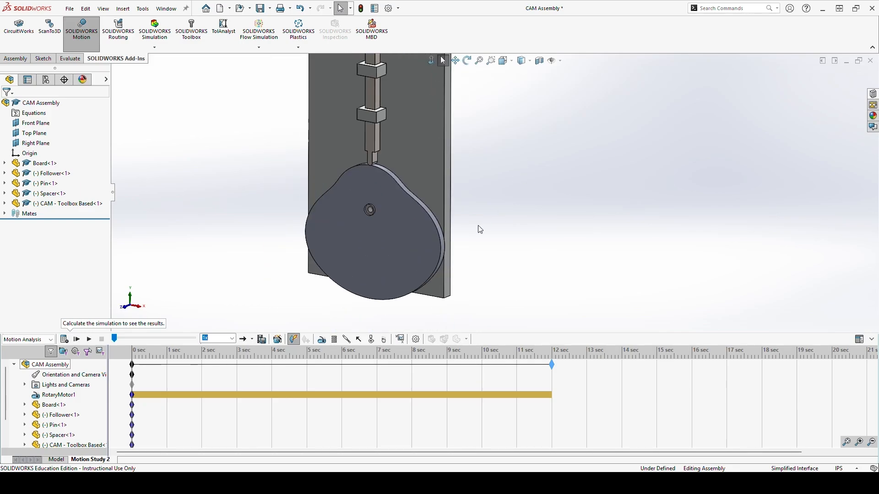
left_click(66, 341)
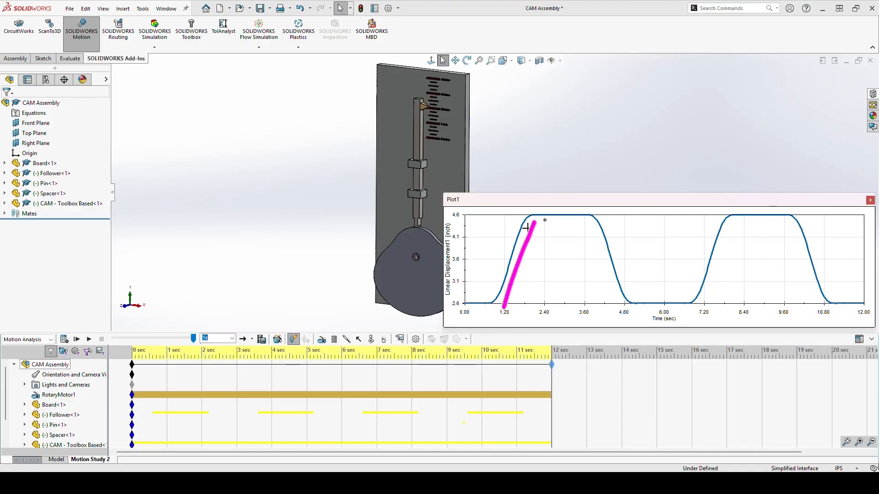
left_click_drag(533, 221, 584, 215)
left_click_drag(638, 309, 669, 311)
left_click_drag(743, 221, 778, 224)
key("ctrl+z")
key("ctrl+z")
key("ctrl+z")
key("ctrl+z")
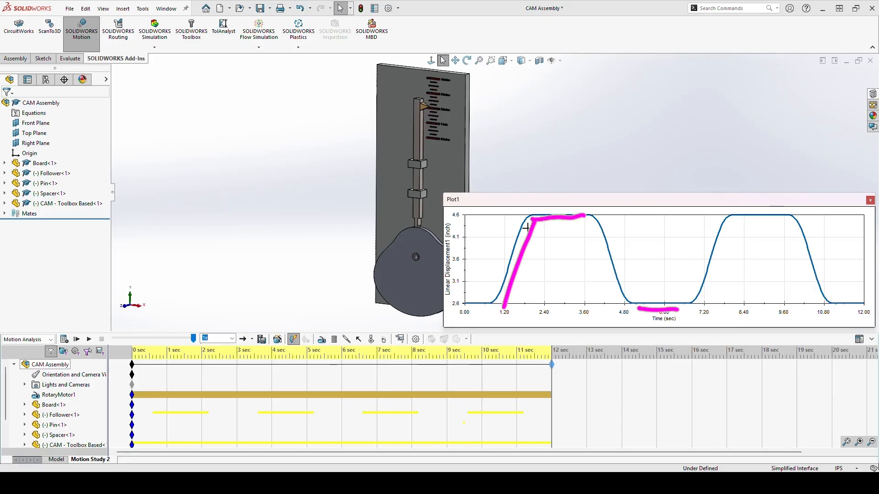